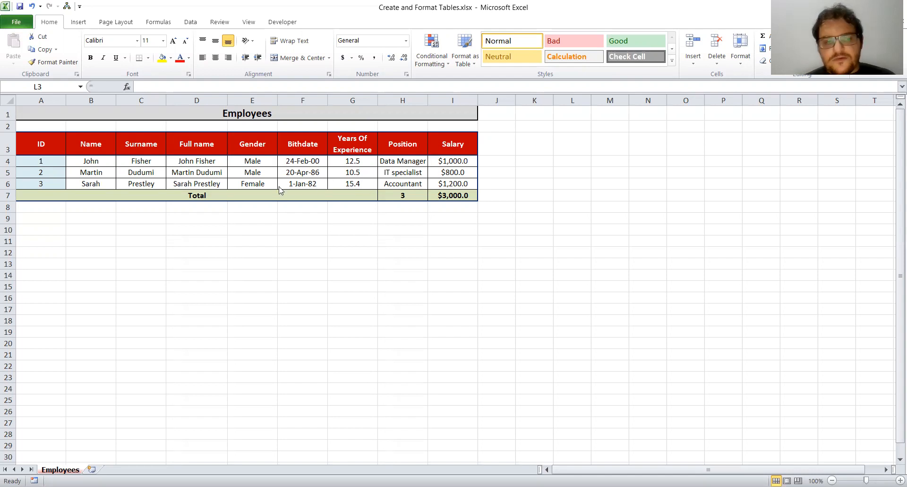
- Insert two blank rows between the last employee record and the Total row
{"action": "left_click", "coordinate": [7, 196]}
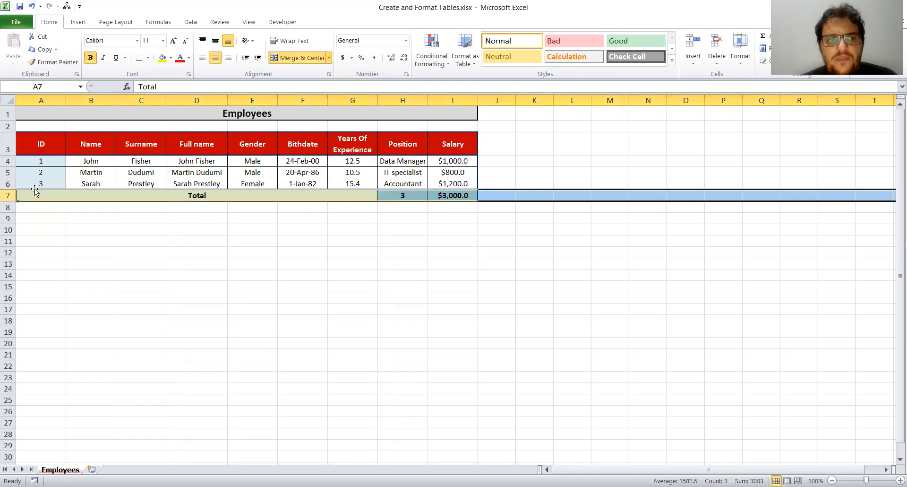
{"action": "right_click", "coordinate": [8, 196]}
{"action": "left_click", "coordinate": [44, 277]}
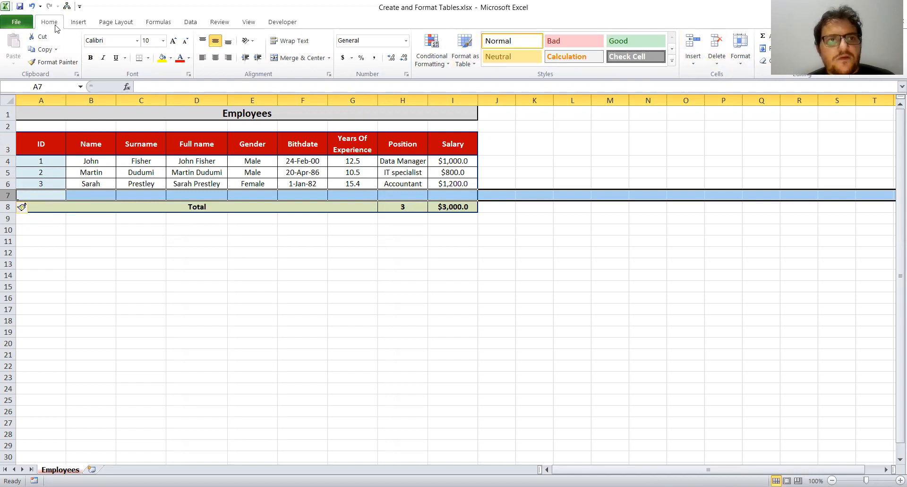
{"action": "left_click", "coordinate": [693, 64]}
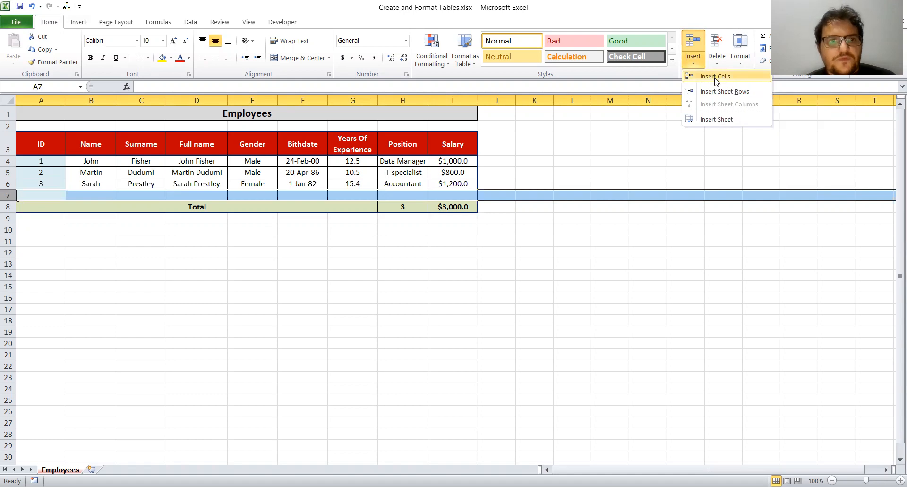
{"action": "left_click", "coordinate": [716, 77]}
{"action": "left_click", "coordinate": [252, 252]}
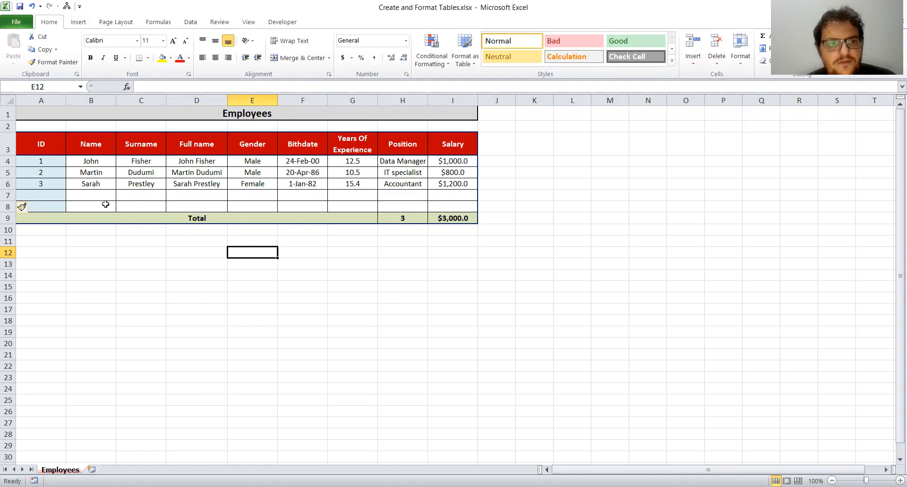
- Insert a blank column before the Name column and delete that same column again
{"action": "right_click", "coordinate": [101, 99]}
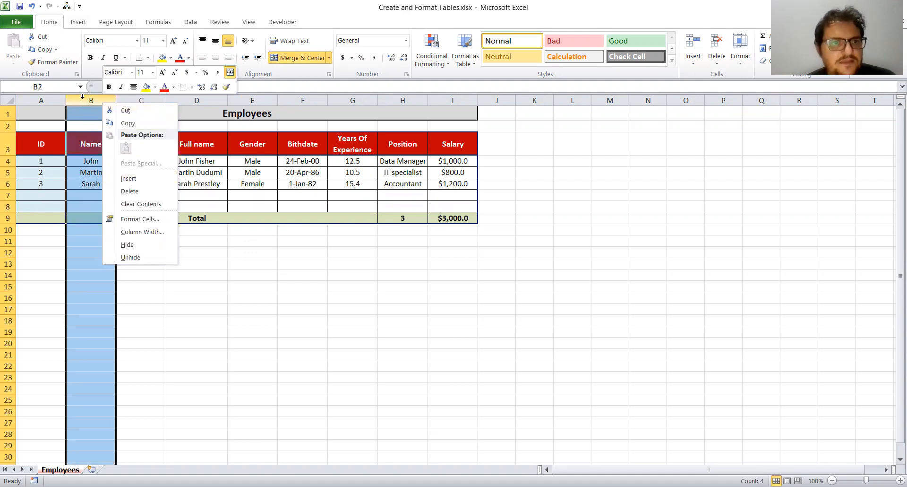
{"action": "left_click", "coordinate": [91, 100]}
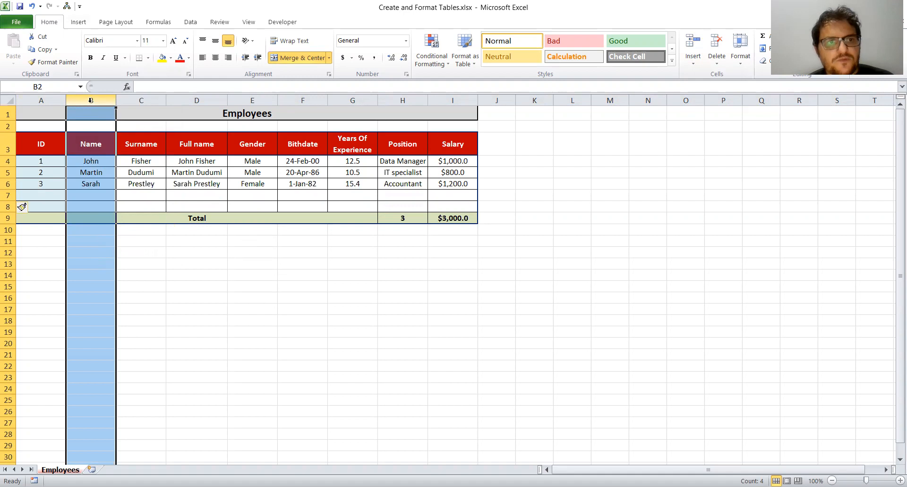
{"action": "right_click", "coordinate": [91, 100]}
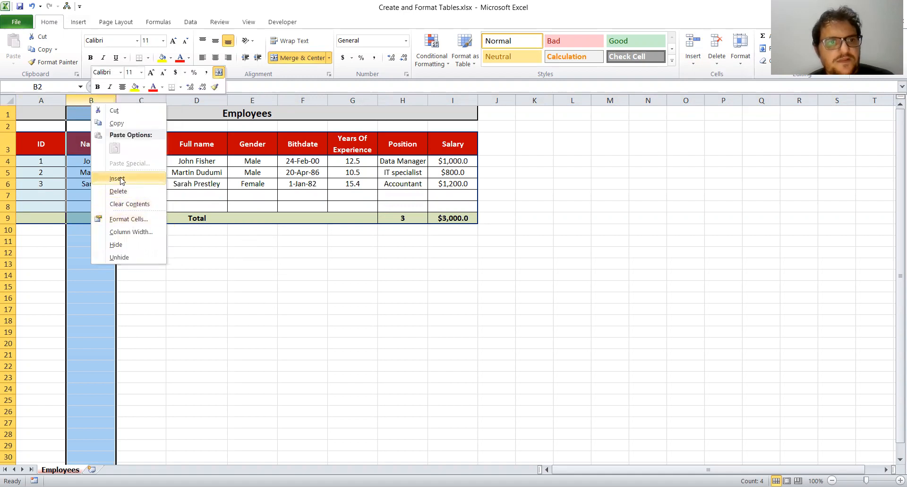
{"action": "left_click", "coordinate": [120, 178]}
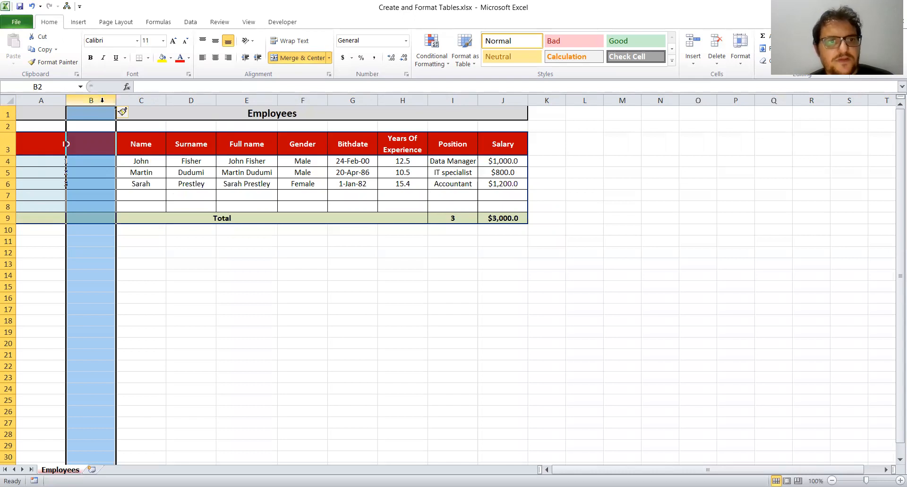
{"action": "right_click", "coordinate": [102, 100]}
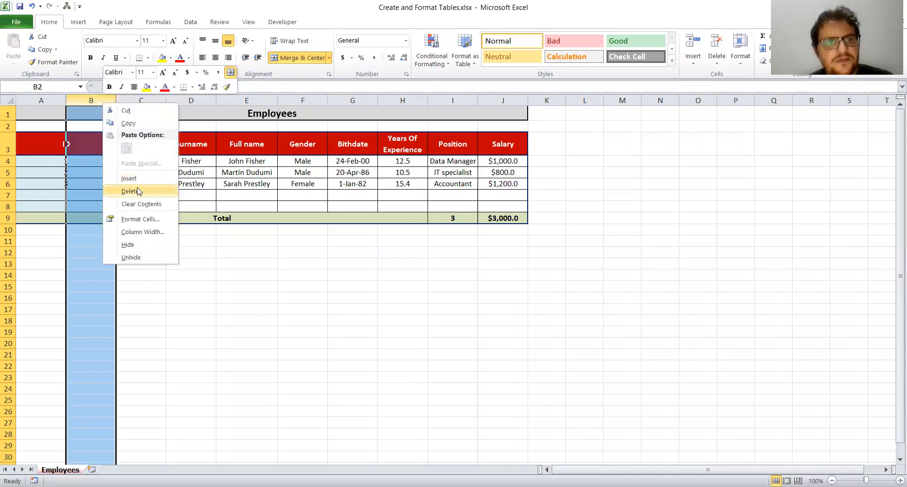
{"action": "left_click", "coordinate": [138, 189]}
- Delete the two blank rows 7 and 8 above the Total row
{"action": "left_click_drag", "start_coordinate": [9, 195], "coordinate": [9, 207]}
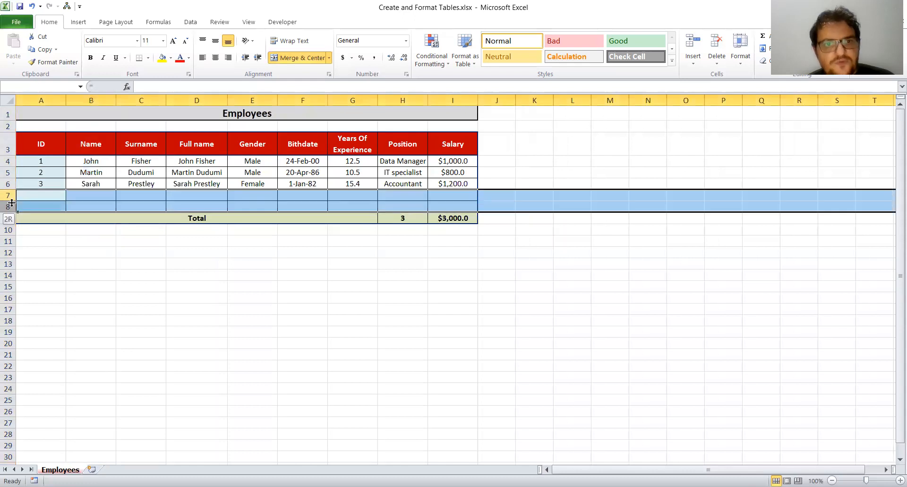
{"action": "left_click", "coordinate": [716, 42]}
{"action": "left_click", "coordinate": [375, 230]}
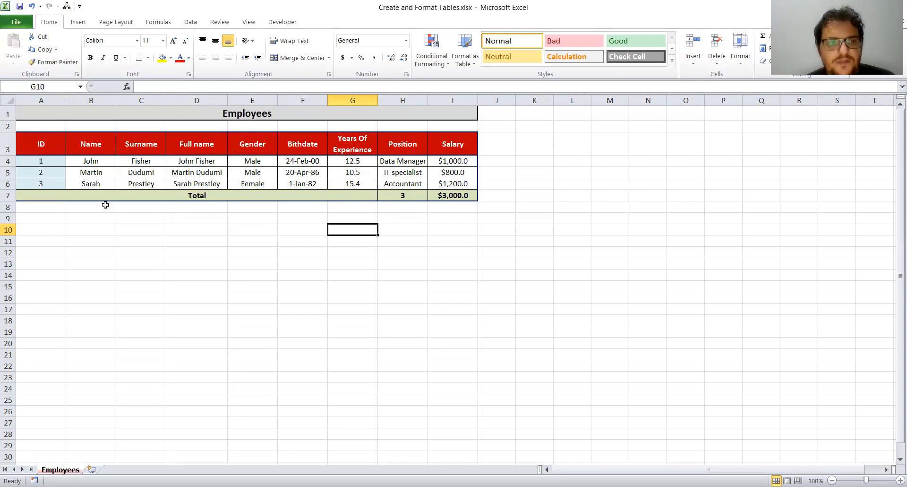
- Insert a single blank row directly above the Total row
{"action": "left_click", "coordinate": [7, 195]}
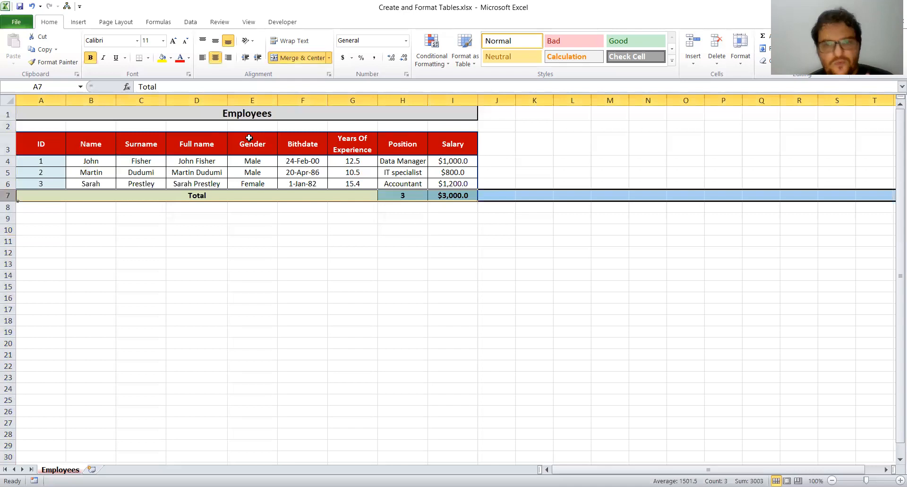
{"action": "left_click", "coordinate": [693, 43]}
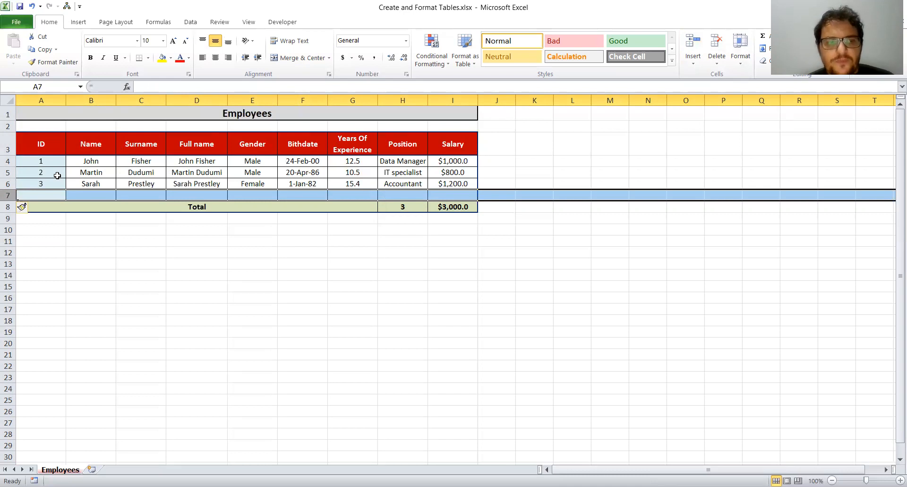
- Copy the employee record with ID 2 from row 5 into blank row 7 and enter 4 as the copy's ID
{"action": "left_click_drag", "start_coordinate": [58, 175], "coordinate": [99, 172]}
{"action": "left_click_drag", "start_coordinate": [132, 169], "coordinate": [432, 172]}
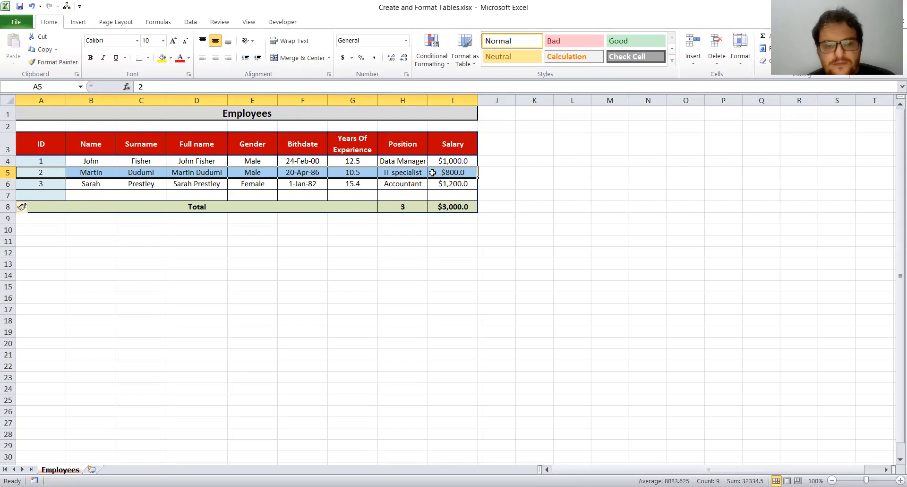
{"action": "right_click", "coordinate": [347, 170]}
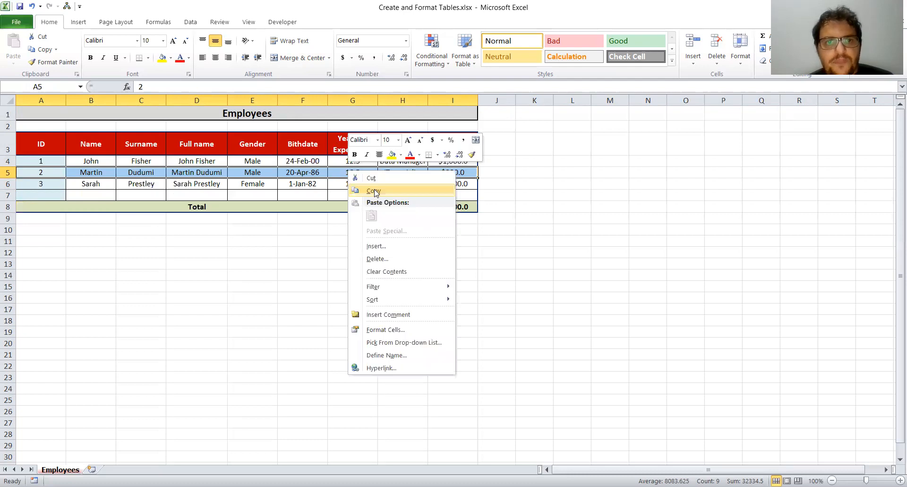
{"action": "left_click", "coordinate": [373, 191]}
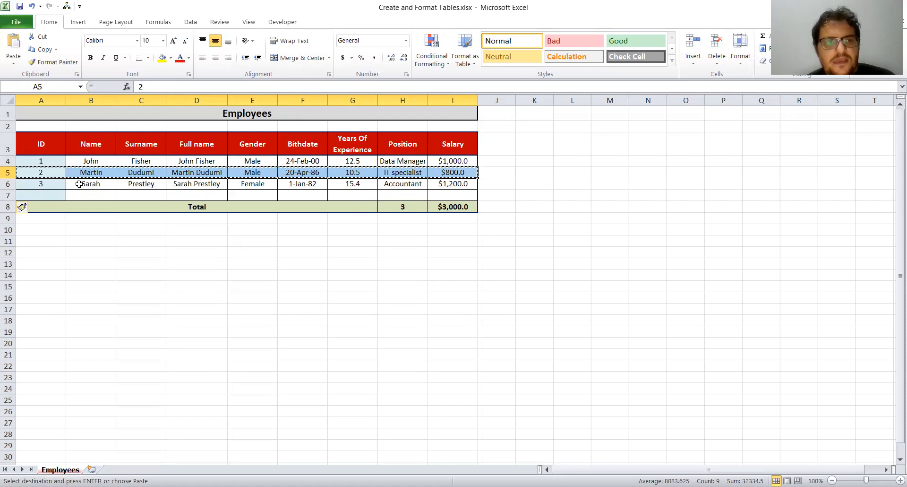
{"action": "left_click", "coordinate": [52, 196]}
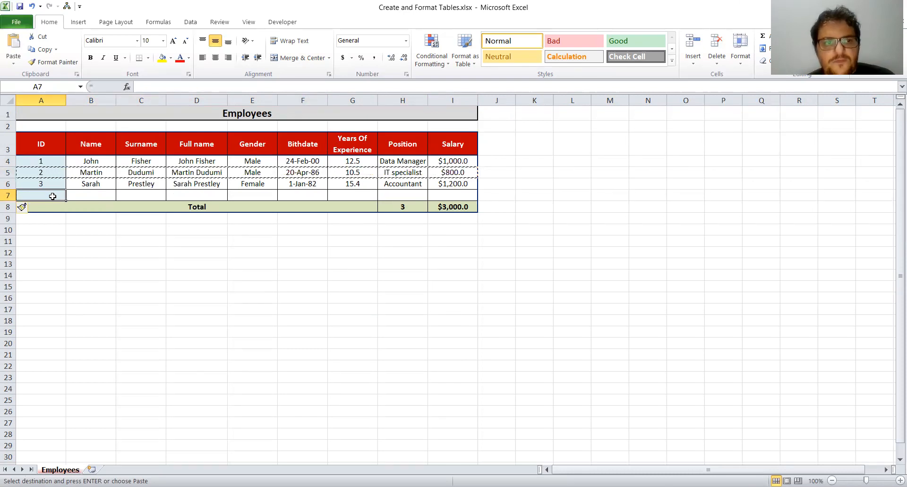
{"action": "right_click", "coordinate": [53, 195]}
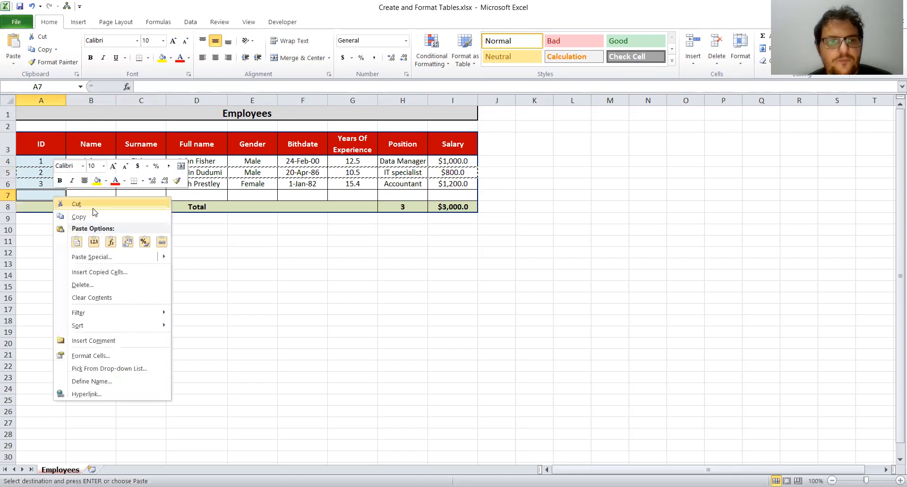
{"action": "left_click", "coordinate": [75, 241]}
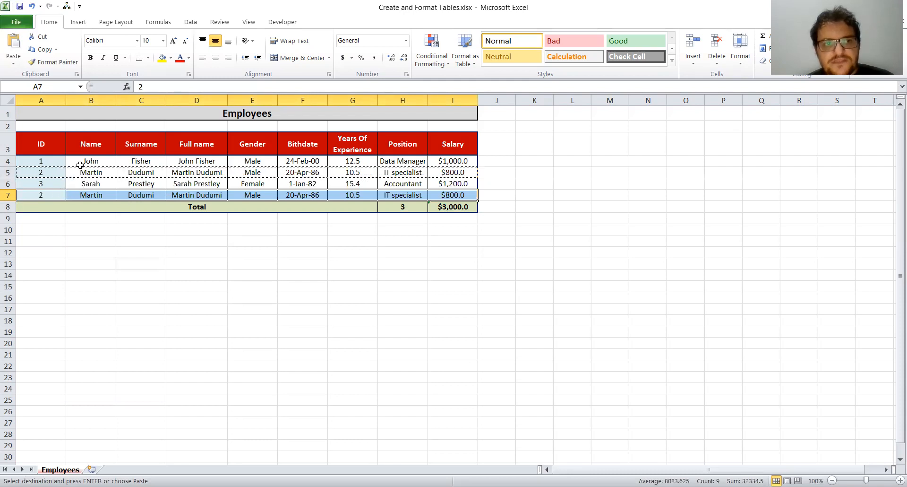
{"action": "left_click", "coordinate": [51, 195]}
{"action": "type", "text": "4"}
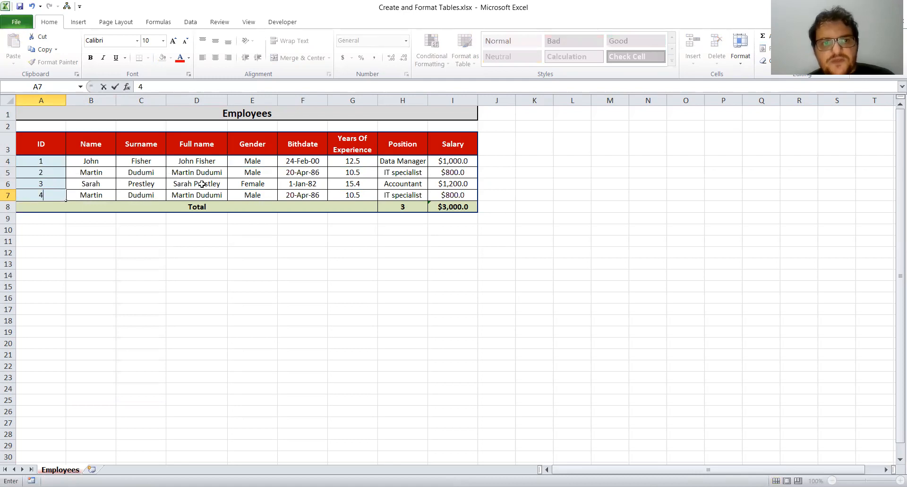
- Undo the ID entry and the pasted record in row 7
{"action": "left_click", "coordinate": [32, 6]}
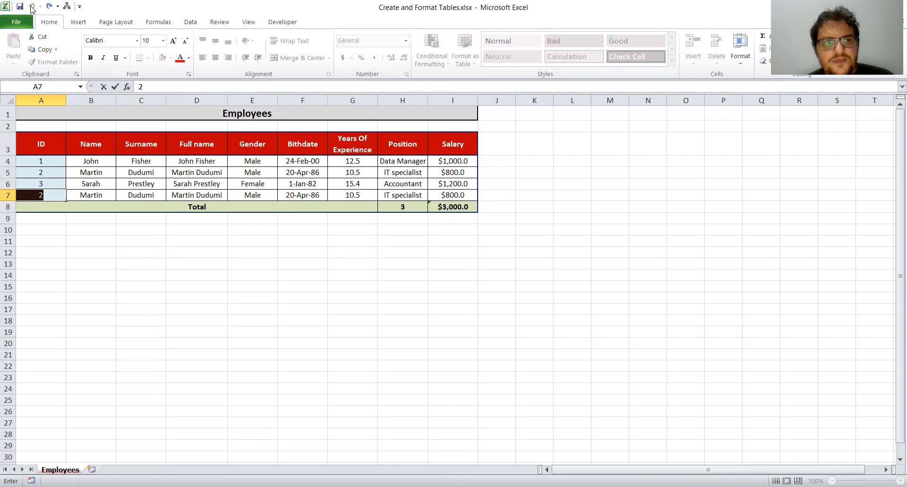
{"action": "left_click", "coordinate": [79, 194]}
{"action": "left_click", "coordinate": [32, 7]}
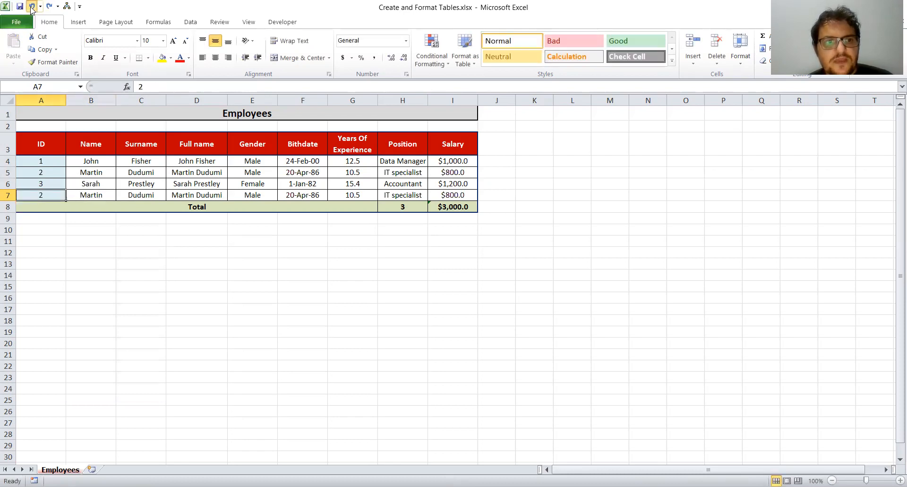
{"action": "left_click", "coordinate": [32, 7]}
- Cut the full employee record with ID 2 from row 5 and paste it into blank row 7
{"action": "left_click", "coordinate": [92, 172]}
{"action": "left_click_drag", "start_coordinate": [52, 173], "coordinate": [465, 173]}
{"action": "left_click", "coordinate": [53, 194]}
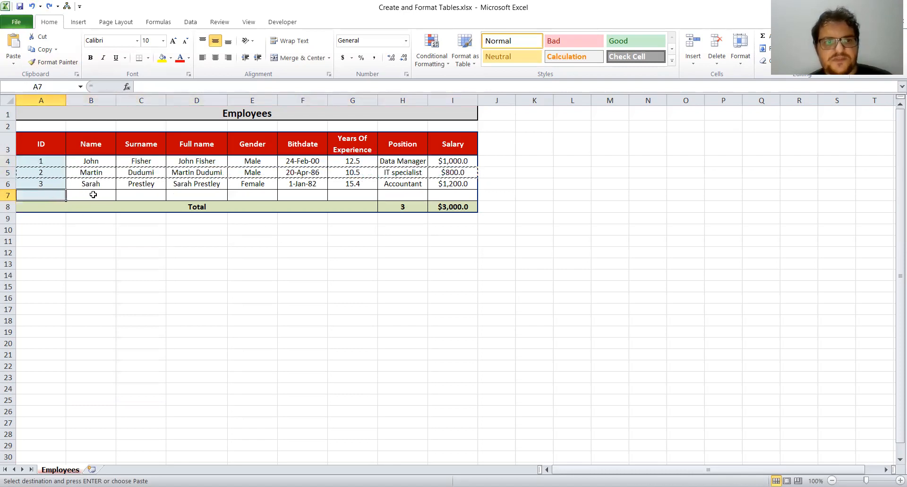
{"action": "left_click", "coordinate": [60, 169]}
{"action": "left_click_drag", "start_coordinate": [60, 169], "coordinate": [439, 170]}
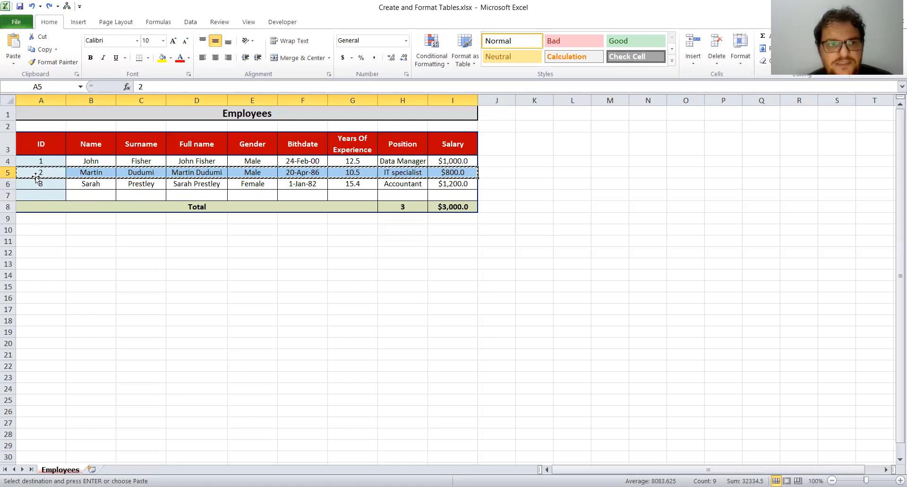
{"action": "left_click_drag", "start_coordinate": [39, 173], "coordinate": [442, 173]}
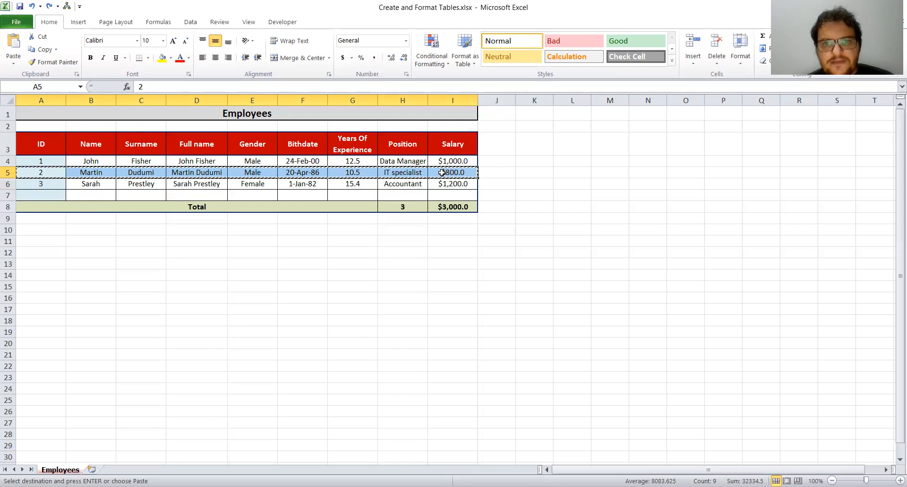
{"action": "right_click", "coordinate": [441, 173]}
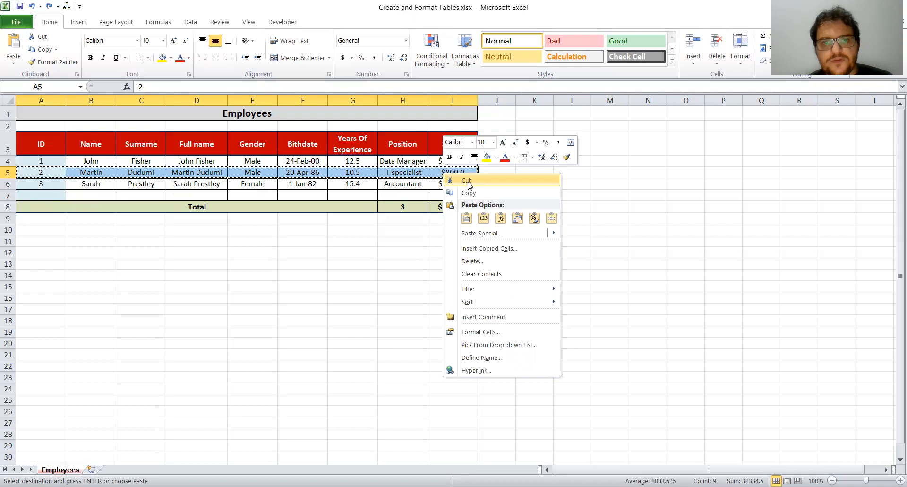
{"action": "left_click", "coordinate": [468, 182]}
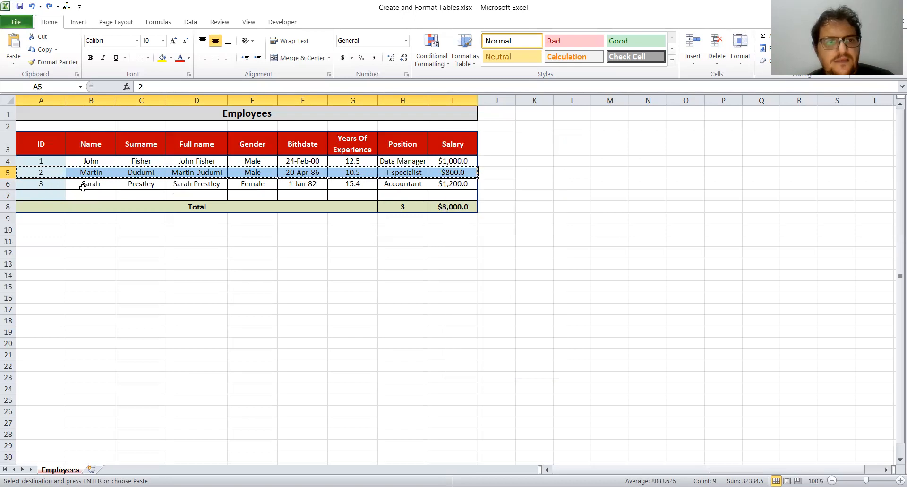
{"action": "left_click", "coordinate": [47, 195]}
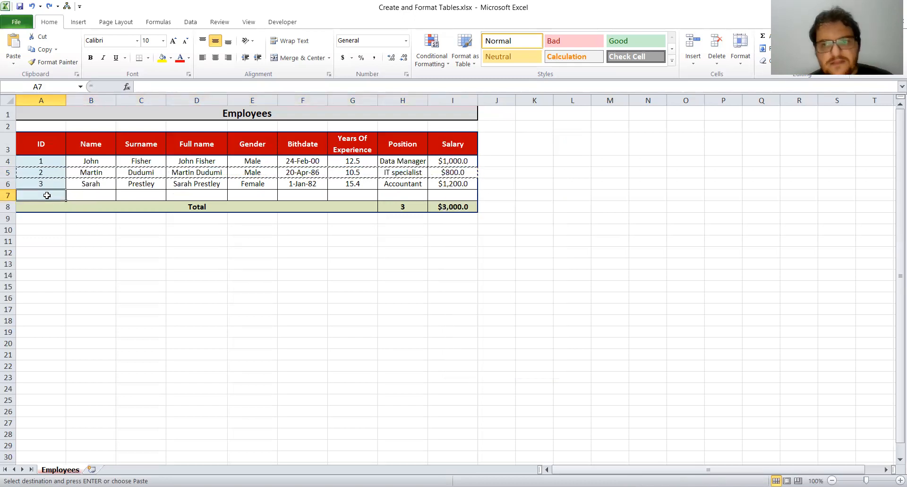
{"action": "right_click", "coordinate": [47, 195]}
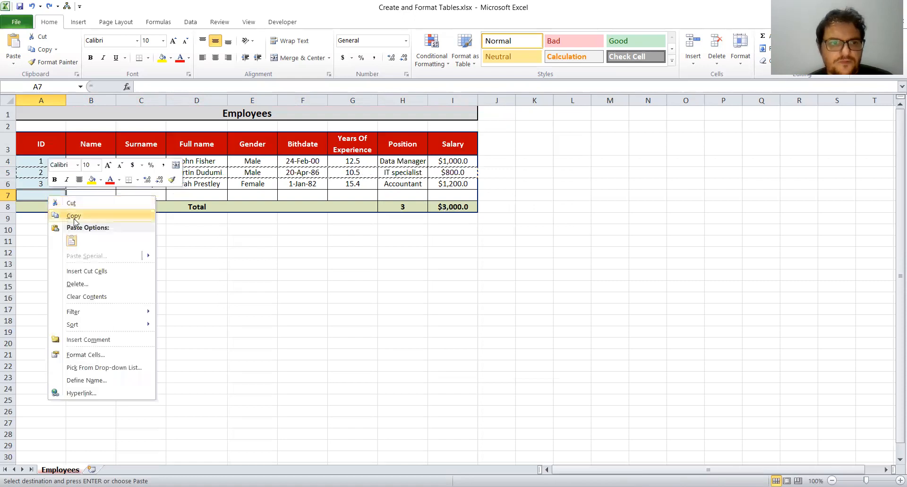
{"action": "left_click", "coordinate": [71, 241]}
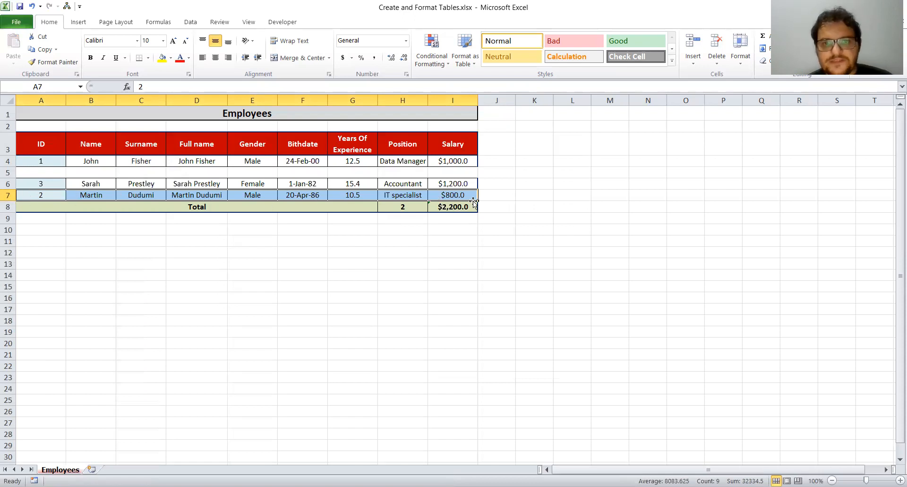
- Compare Gender cell E4 with the emptied cell E5 below it to check for a drop-down list
{"action": "left_click", "coordinate": [205, 160]}
{"action": "left_click", "coordinate": [262, 161]}
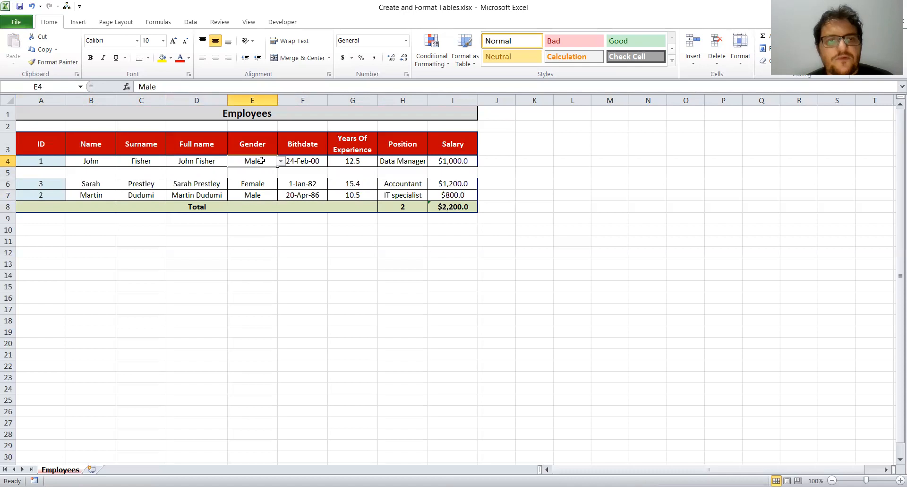
{"action": "left_click", "coordinate": [253, 173]}
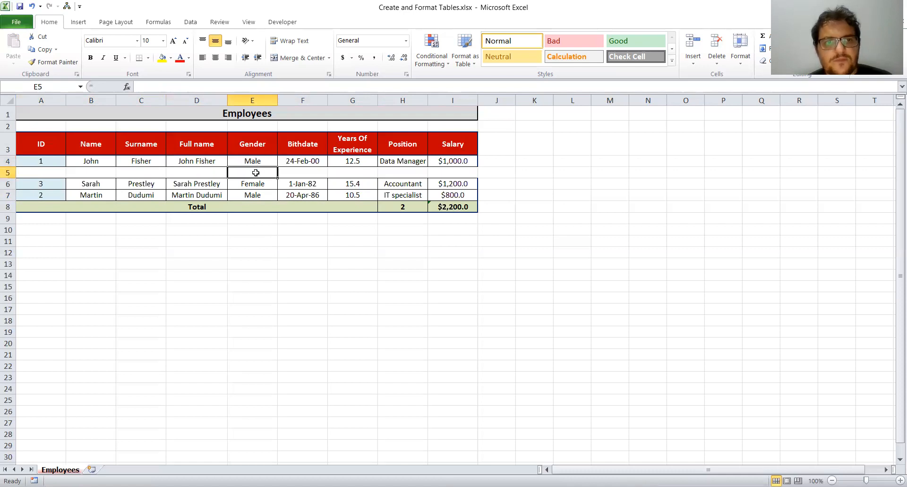
{"action": "left_click", "coordinate": [256, 160]}
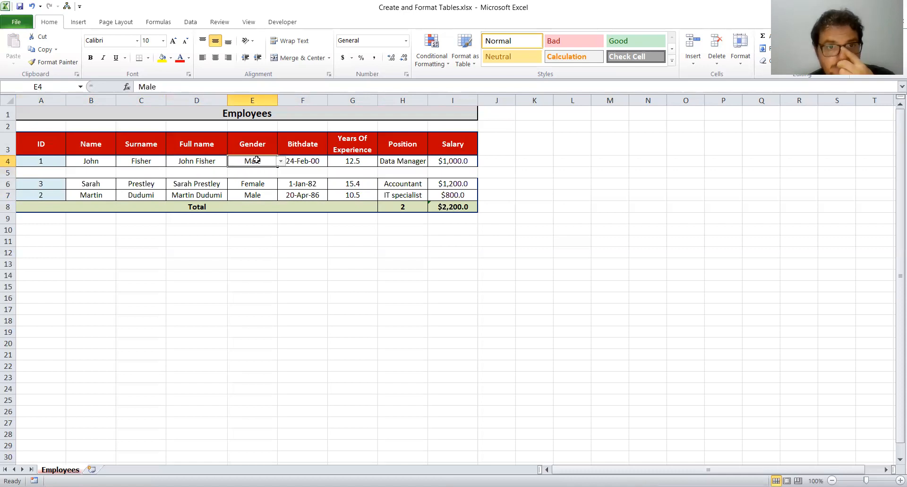
{"action": "left_click", "coordinate": [255, 170]}
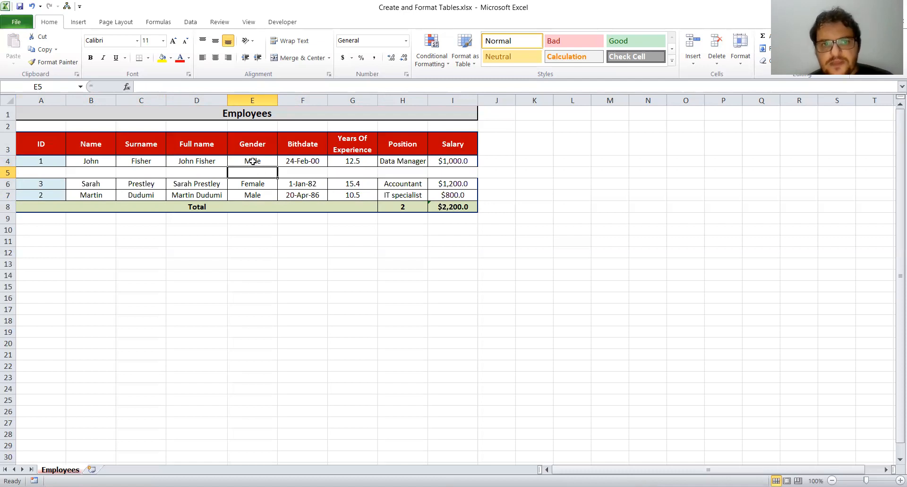
{"action": "left_click", "coordinate": [252, 161]}
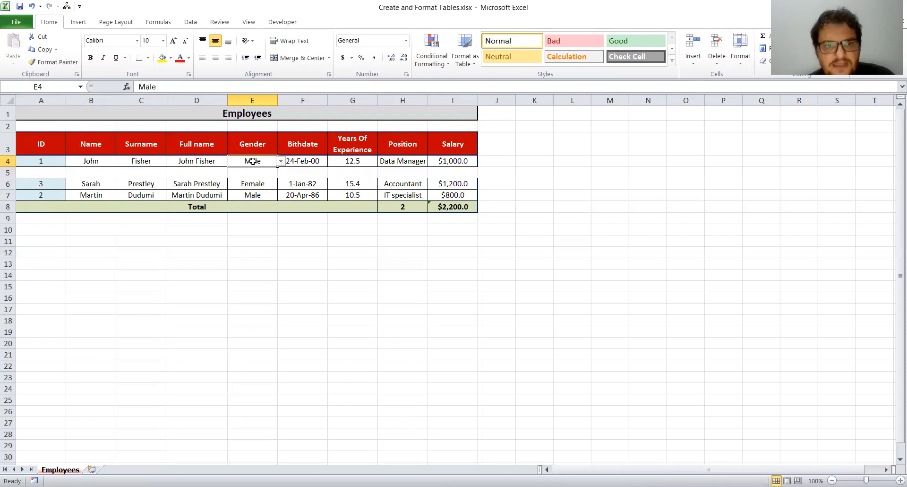
- Copy Gender cell E4, including its drop-down list, into the empty cell E5 below it
{"action": "key", "text": "ctrl+c"}
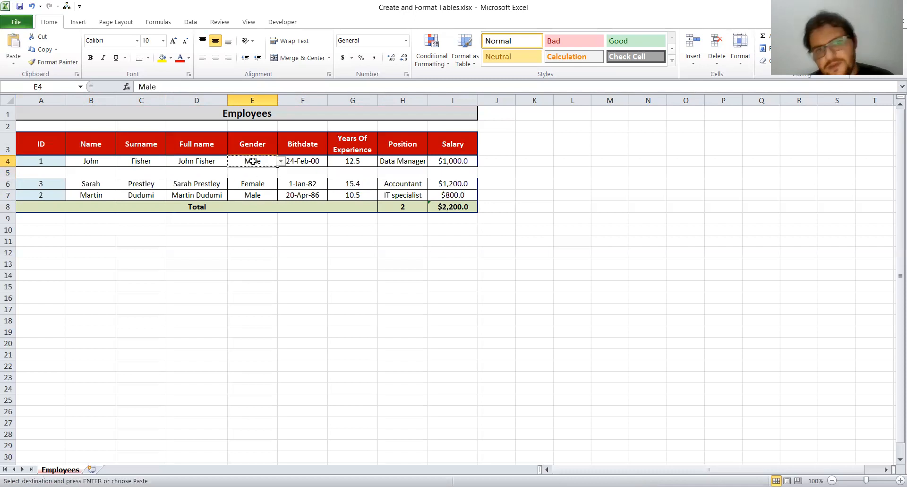
{"action": "left_click", "coordinate": [260, 172]}
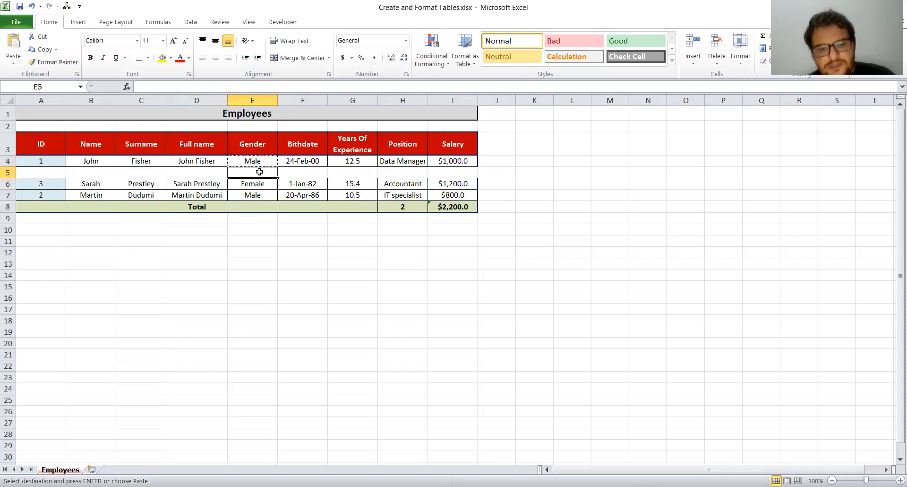
{"action": "key", "text": "ctrl+v"}
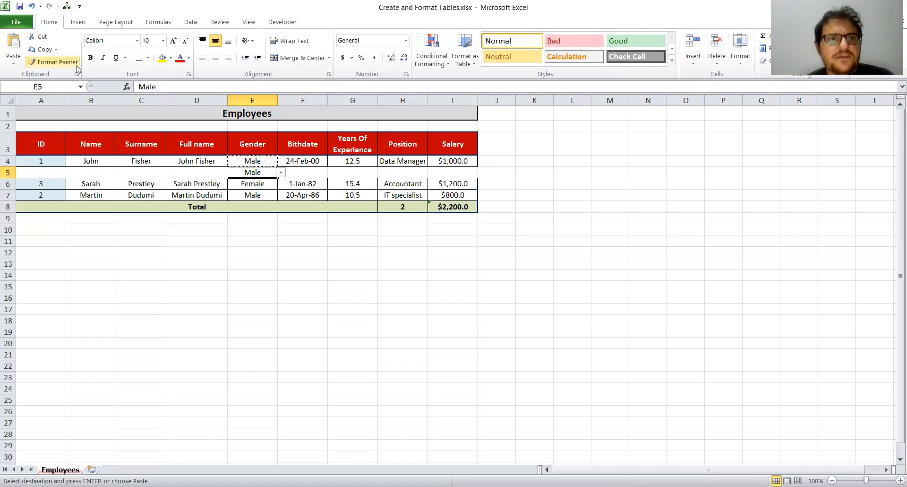
- Undo the pasted Gender cell, the moved employee record and the blank row inserted above the Total row
{"action": "left_click", "coordinate": [33, 6]}
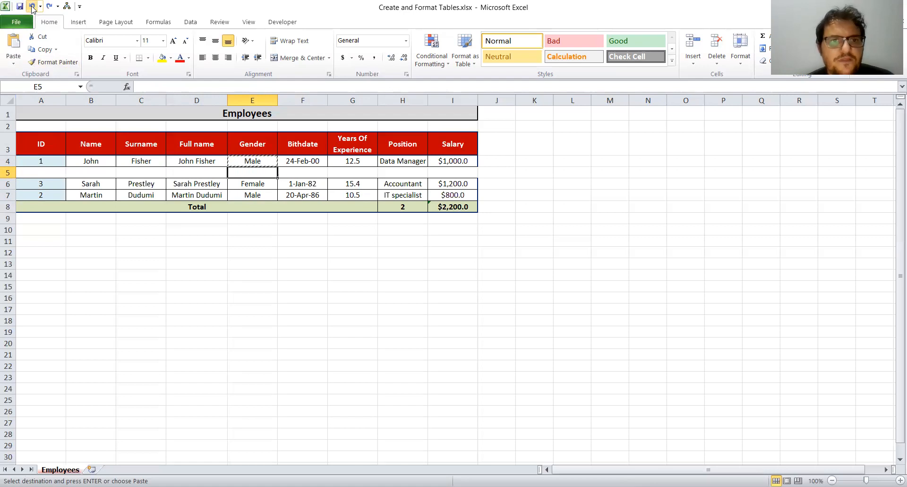
{"action": "left_click", "coordinate": [33, 7]}
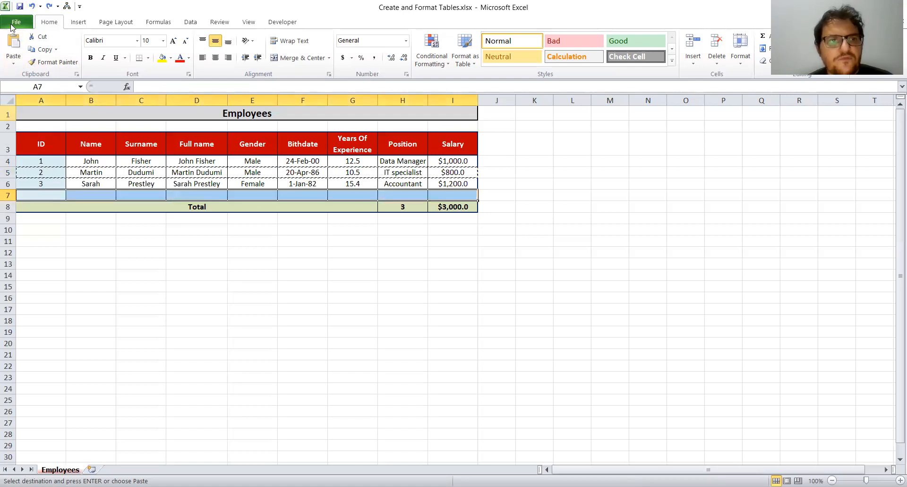
{"action": "left_click", "coordinate": [32, 6]}
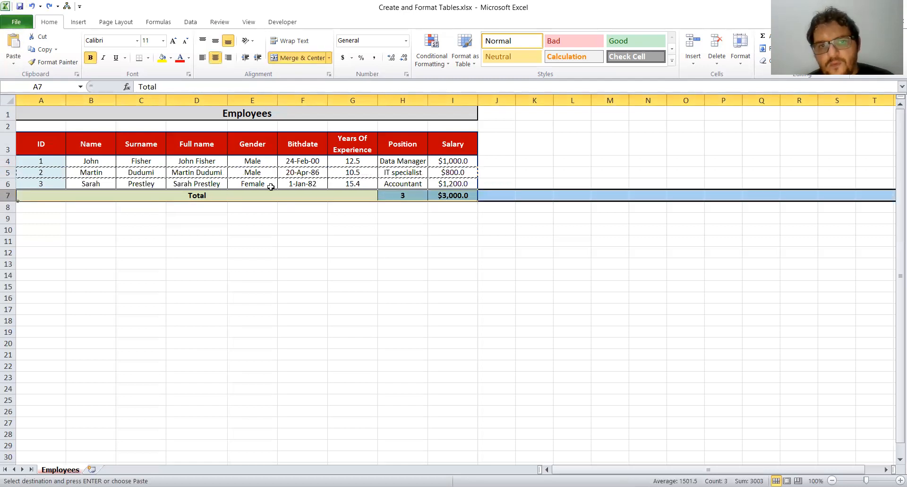
- Cut the whole Employees table from A1:I7 and paste it starting at cell A15
{"action": "left_click_drag", "start_coordinate": [50, 116], "coordinate": [394, 195]}
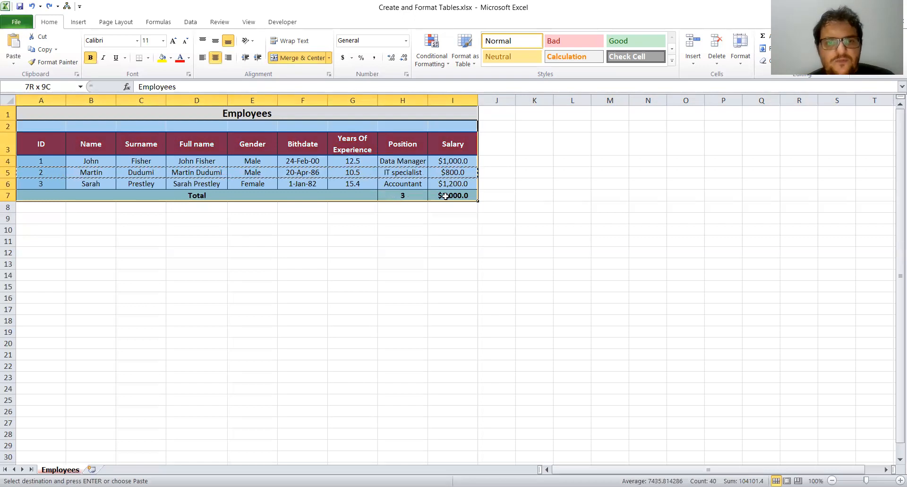
{"action": "left_click_drag", "start_coordinate": [449, 196], "coordinate": [450, 196]}
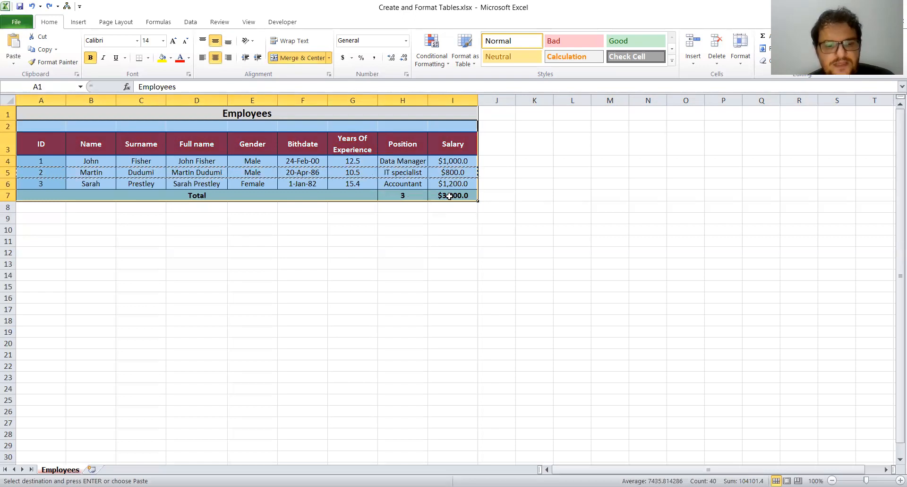
{"action": "key", "text": "ctrl+c"}
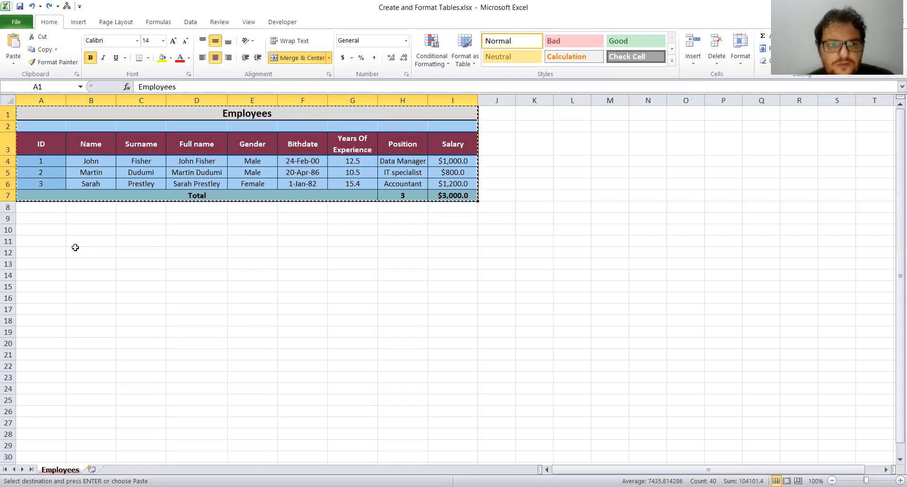
{"action": "left_click", "coordinate": [44, 288]}
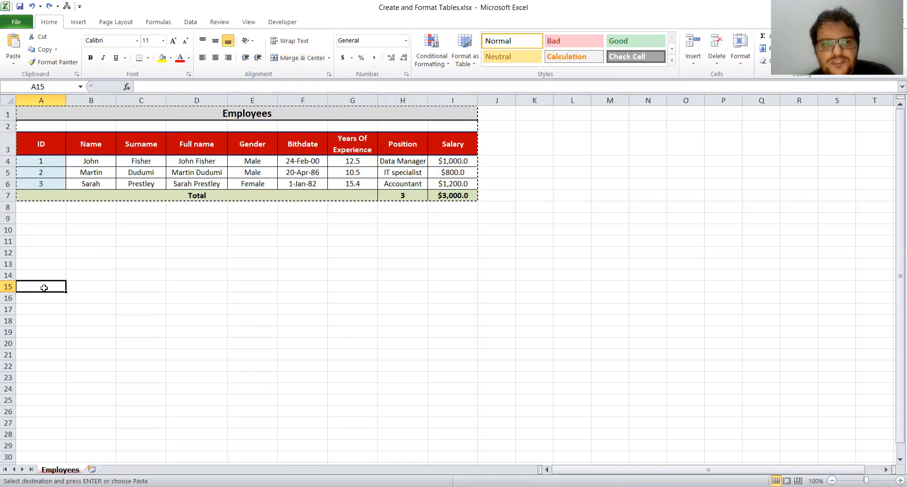
{"action": "key", "text": "ctrl+v"}
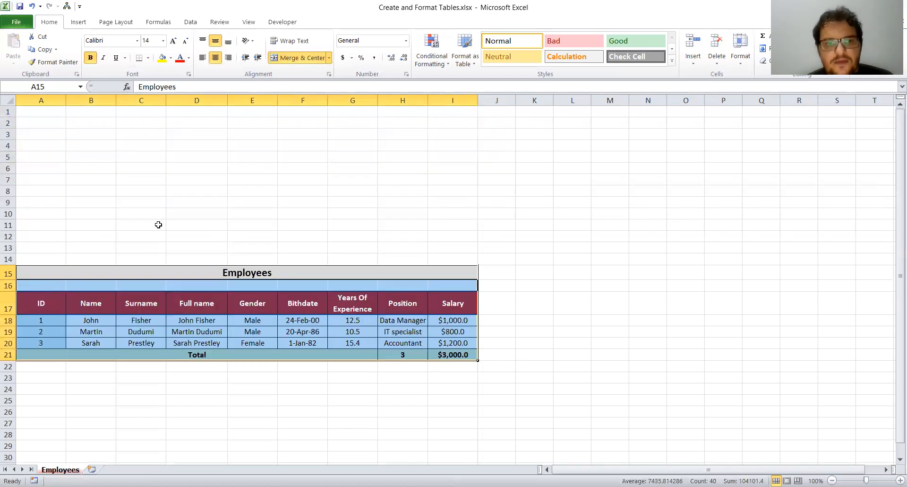
{"action": "left_click", "coordinate": [170, 210]}
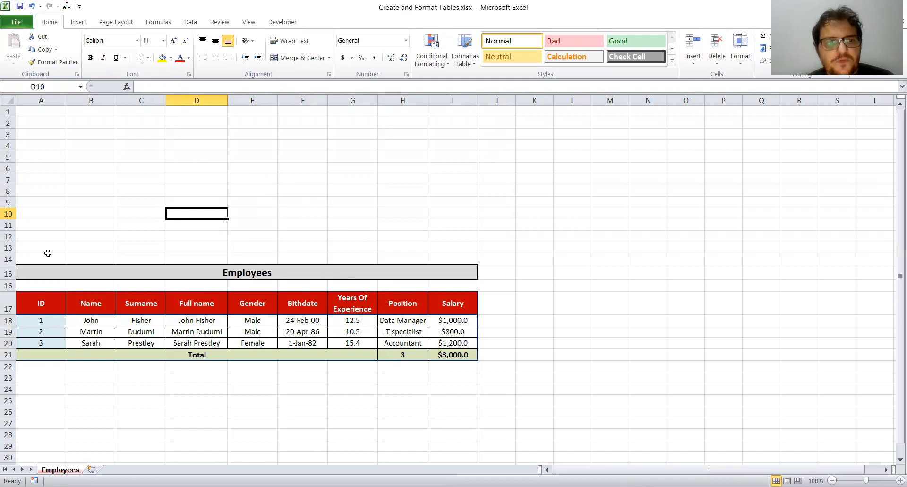
- Move the whole Employees table from A15:I21 back up to start at cell A1
{"action": "left_click_drag", "start_coordinate": [28, 273], "coordinate": [378, 362]}
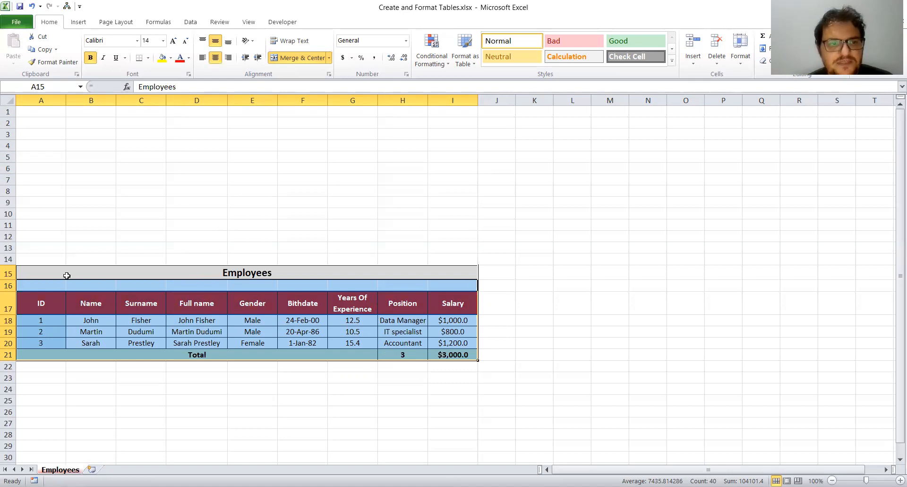
{"action": "left_click_drag", "start_coordinate": [44, 270], "coordinate": [392, 356]}
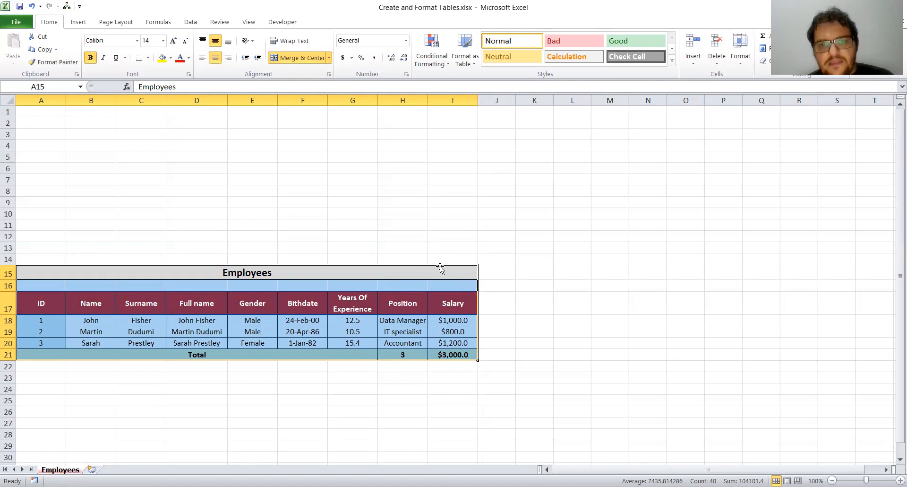
{"action": "left_click_drag", "start_coordinate": [439, 267], "coordinate": [418, 115]}
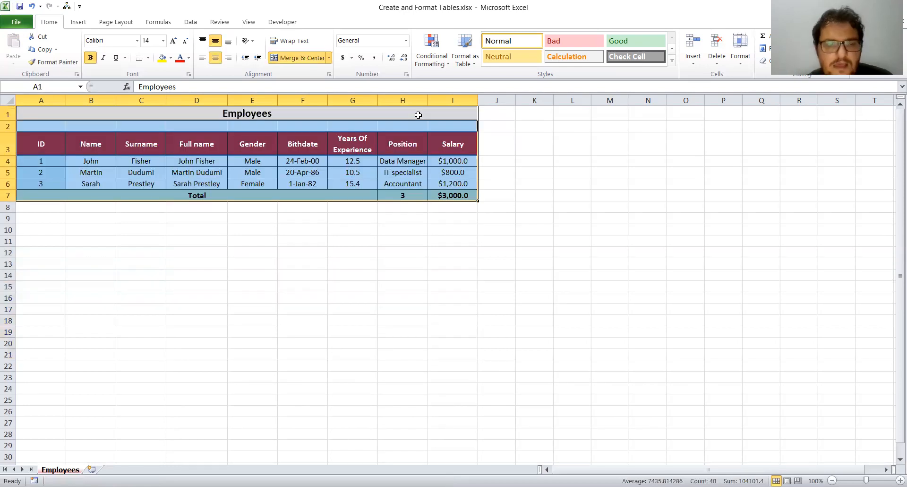
{"action": "left_click", "coordinate": [290, 271]}
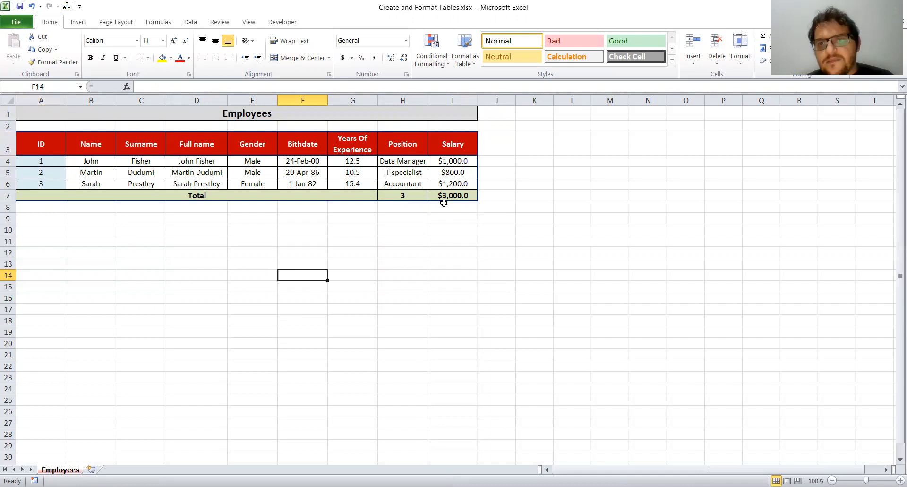
- Copy the header and employee rows in A3:I6 and paste them as values only starting at cell A11
{"action": "left_click_drag", "start_coordinate": [42, 150], "coordinate": [448, 184]}
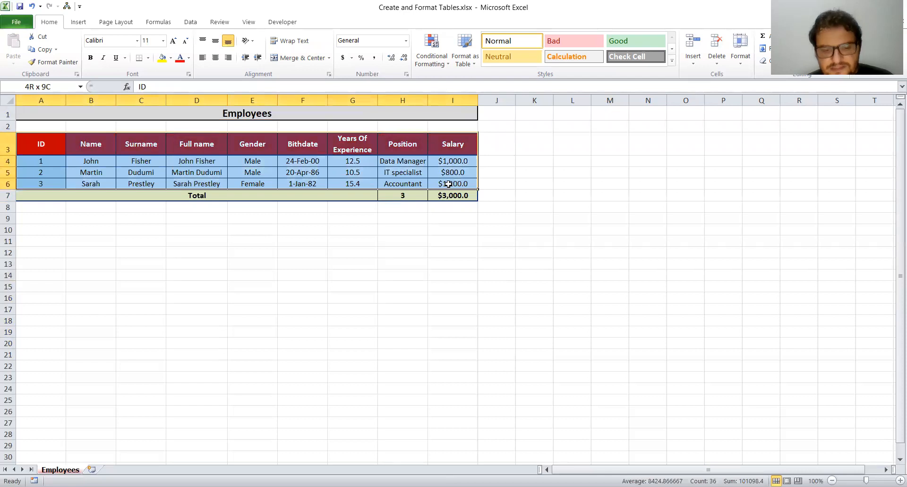
{"action": "key", "text": "ctrl+c"}
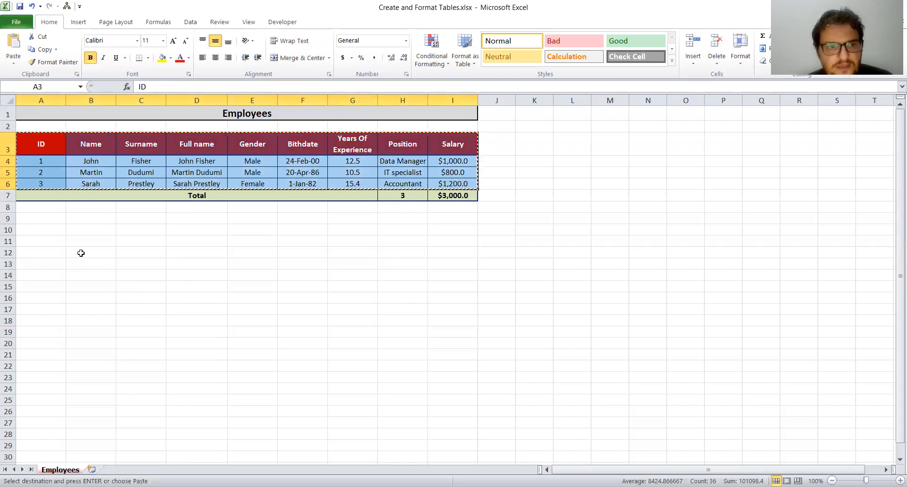
{"action": "left_click", "coordinate": [42, 243]}
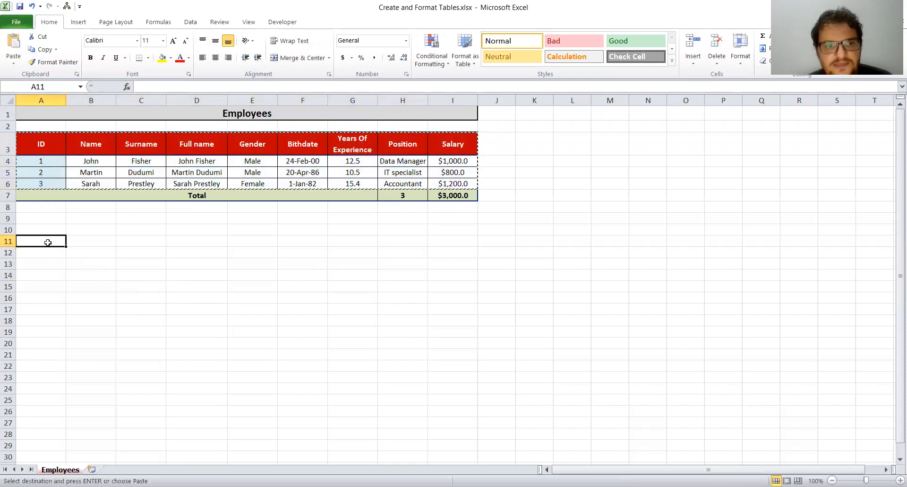
{"action": "right_click", "coordinate": [48, 242]}
{"action": "left_click", "coordinate": [95, 293]}
{"action": "left_click", "coordinate": [292, 299]}
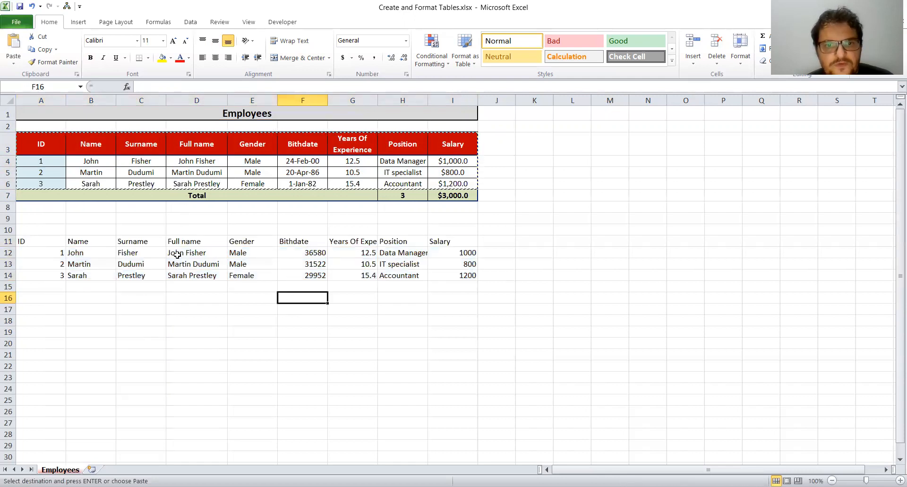
- Apply the short date number format to the pasted birthdate values in F12:F14
{"action": "left_click_drag", "start_coordinate": [312, 252], "coordinate": [315, 275]}
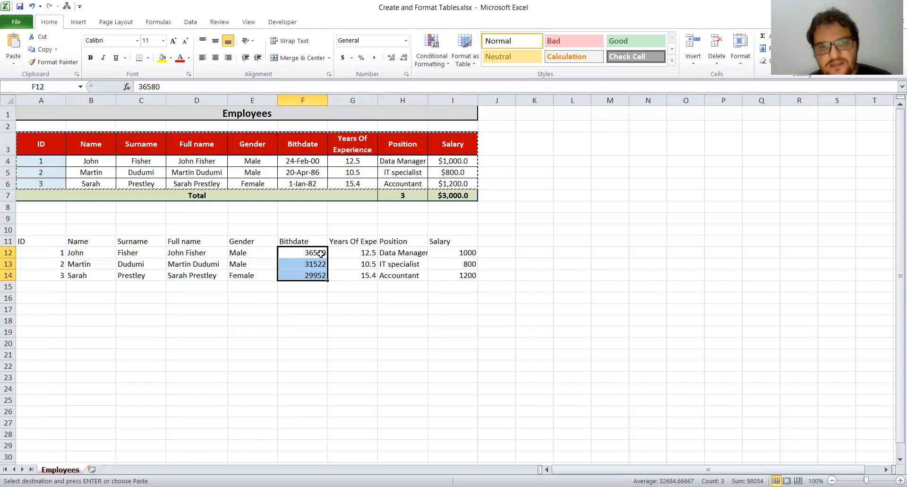
{"action": "left_click", "coordinate": [319, 253]}
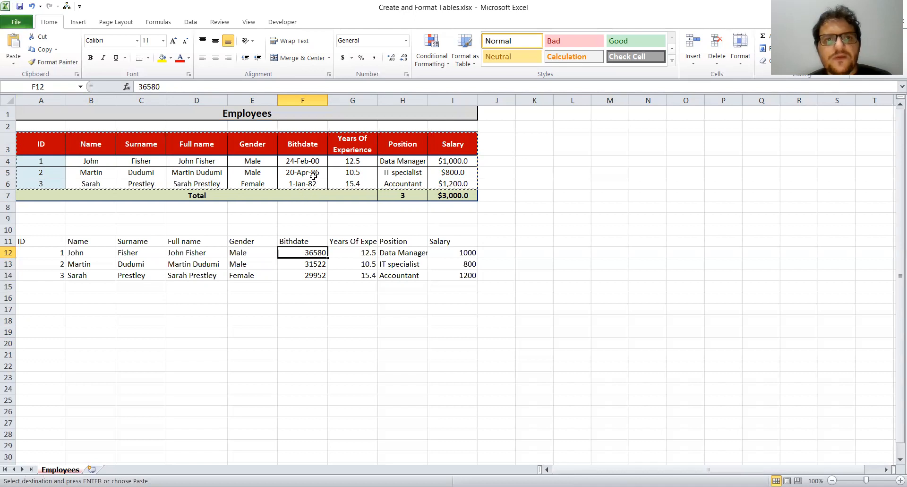
{"action": "left_click_drag", "start_coordinate": [310, 253], "coordinate": [311, 276]}
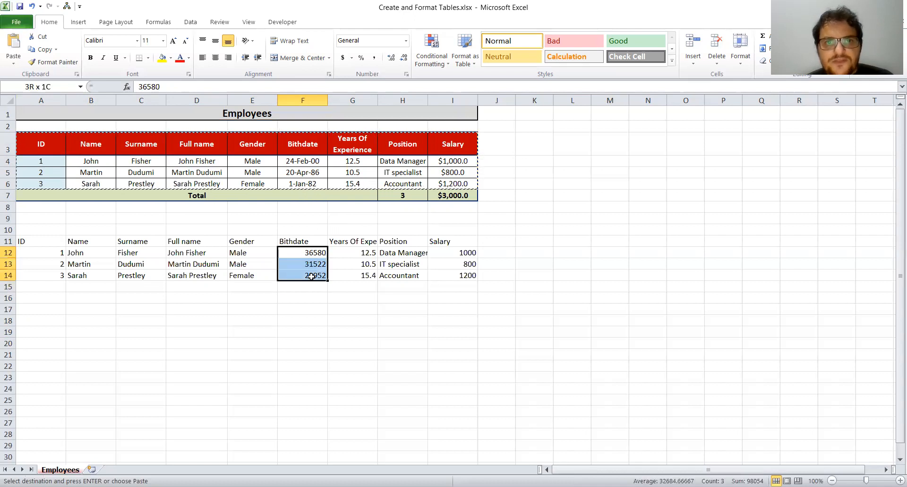
{"action": "left_click", "coordinate": [407, 41]}
{"action": "left_click", "coordinate": [407, 41]}
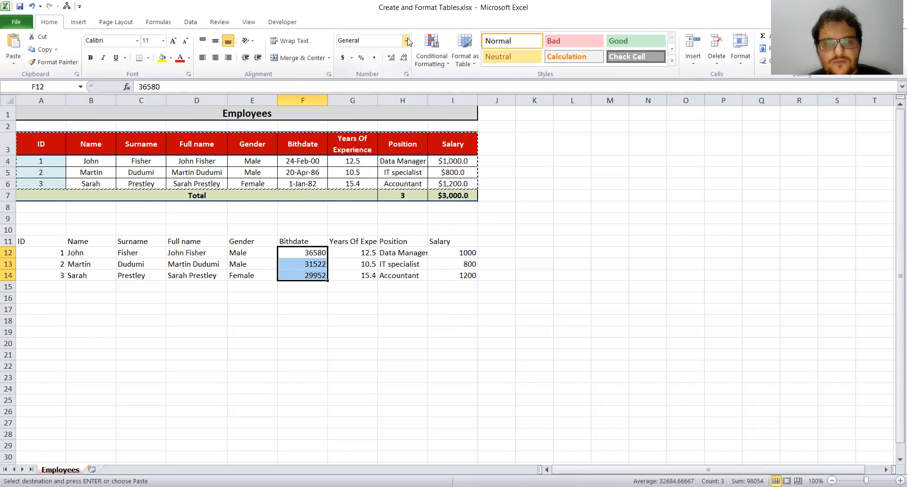
{"action": "left_click", "coordinate": [407, 41]}
{"action": "left_click", "coordinate": [386, 158]}
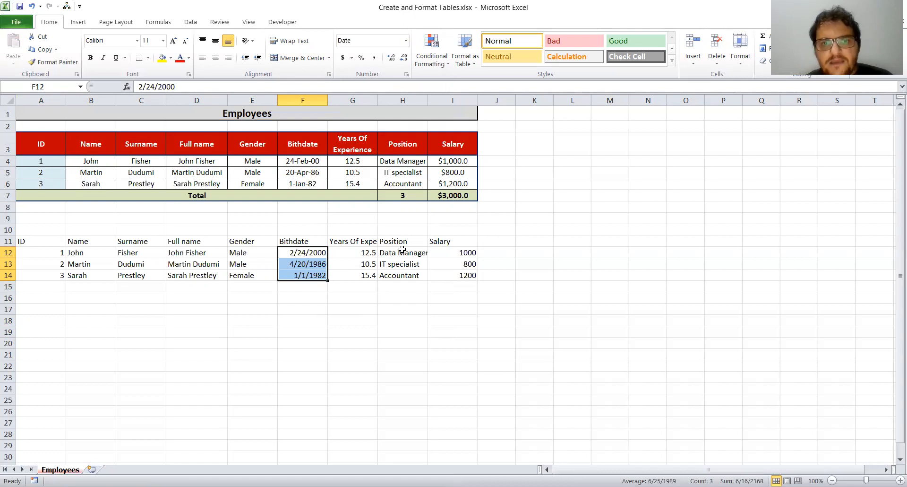
{"action": "left_click", "coordinate": [445, 254]}
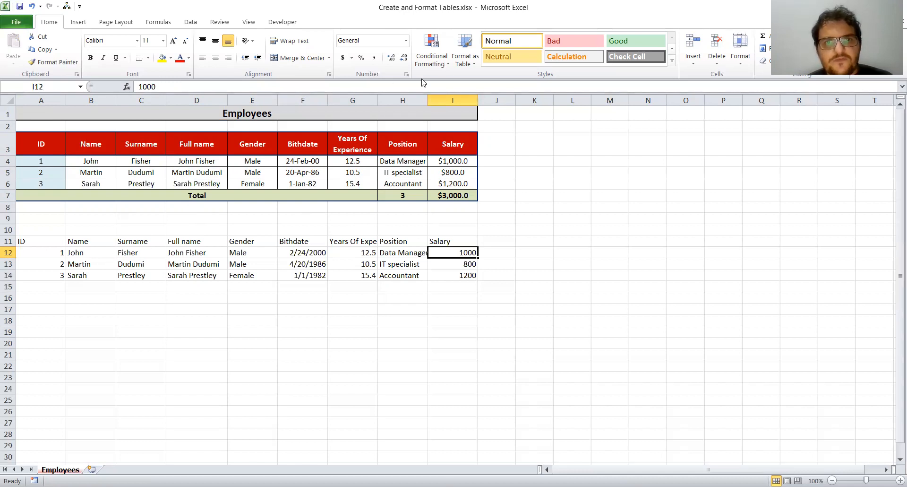
{"action": "left_click", "coordinate": [469, 65]}
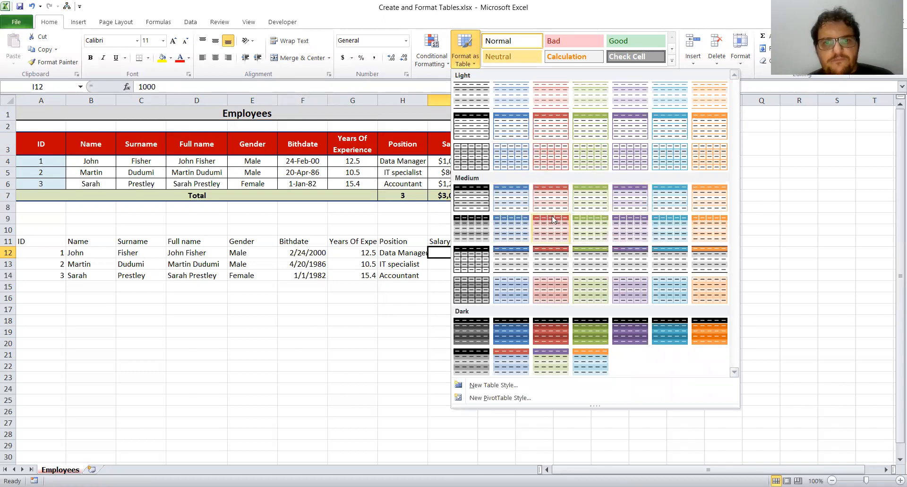
{"action": "left_click", "coordinate": [325, 296]}
- Format the range A11:I14 as a table with headers, using the Medium style with a red header and grey banded rows
{"action": "left_click_drag", "start_coordinate": [36, 241], "coordinate": [461, 270]}
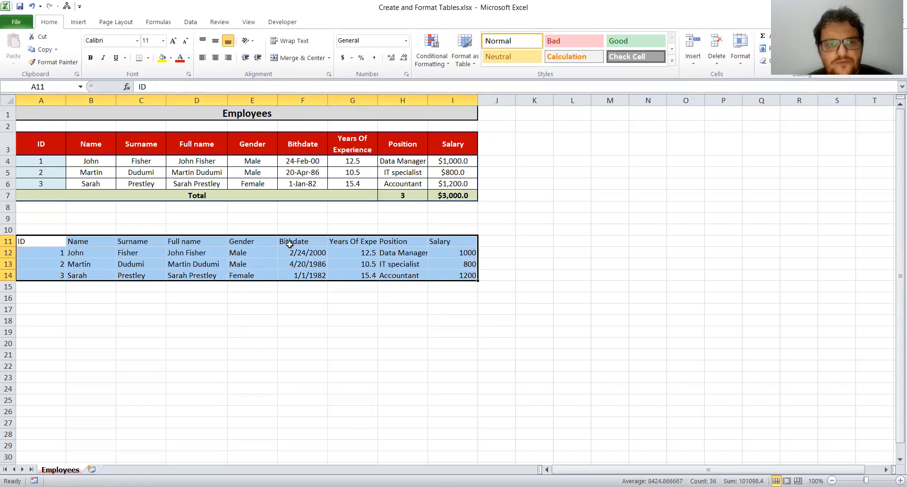
{"action": "left_click", "coordinate": [467, 69]}
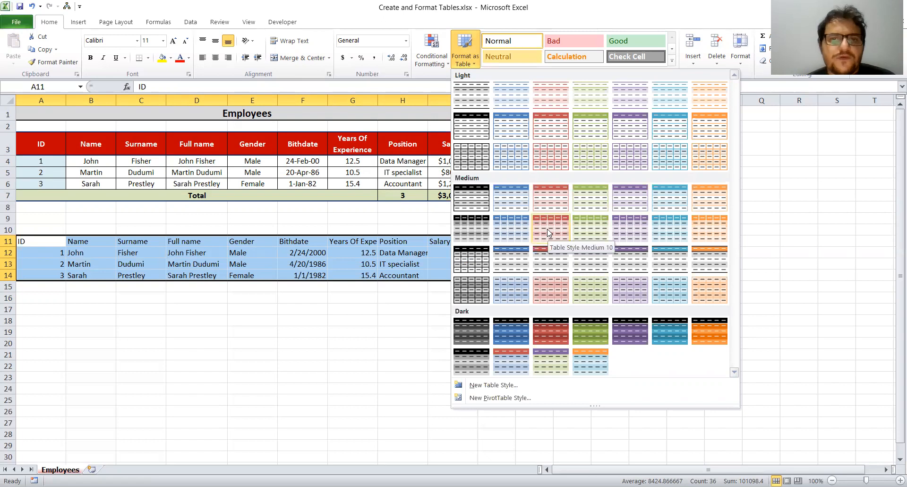
{"action": "left_click", "coordinate": [549, 257]}
{"action": "left_click_drag", "start_coordinate": [667, 206], "coordinate": [549, 204]}
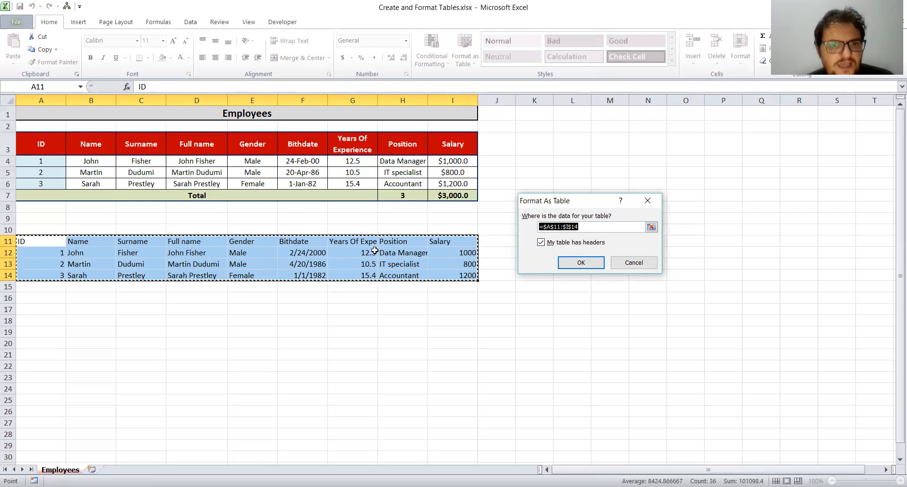
{"action": "left_click", "coordinate": [581, 263]}
{"action": "left_click", "coordinate": [360, 320]}
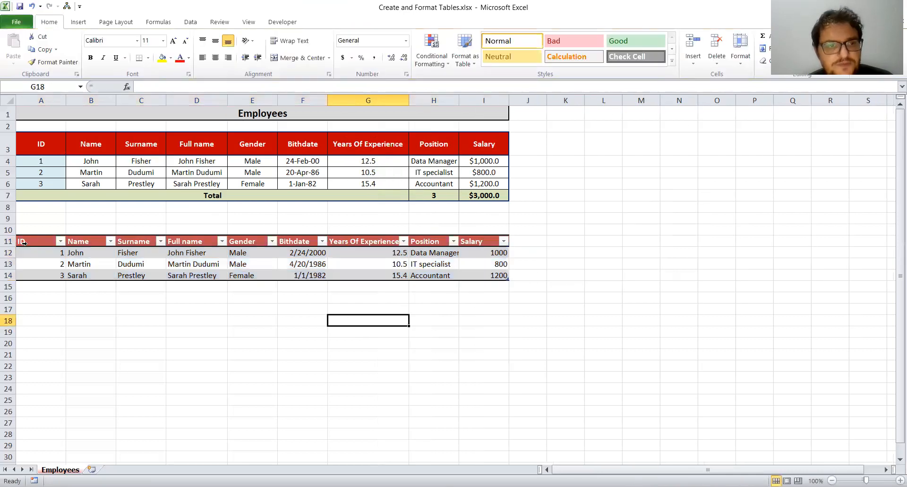
- Examine the new table's range and style options, going through each header cell from Salary back to ID
{"action": "left_click", "coordinate": [36, 241]}
{"action": "left_click_drag", "start_coordinate": [36, 241], "coordinate": [485, 271]}
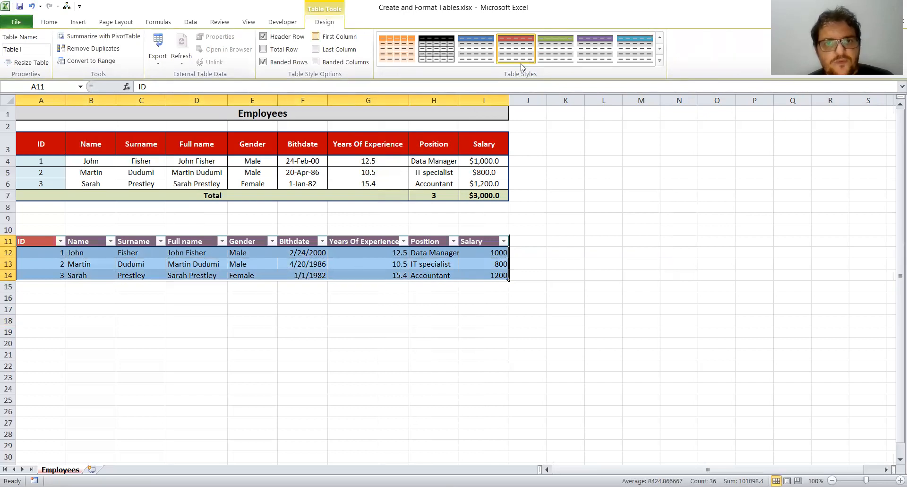
{"action": "left_click", "coordinate": [574, 318]}
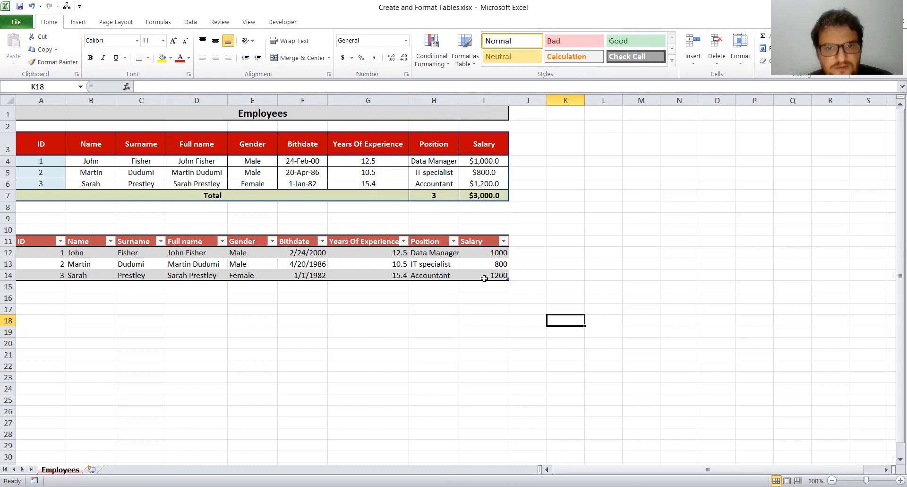
{"action": "left_click_drag", "start_coordinate": [488, 277], "coordinate": [43, 244]}
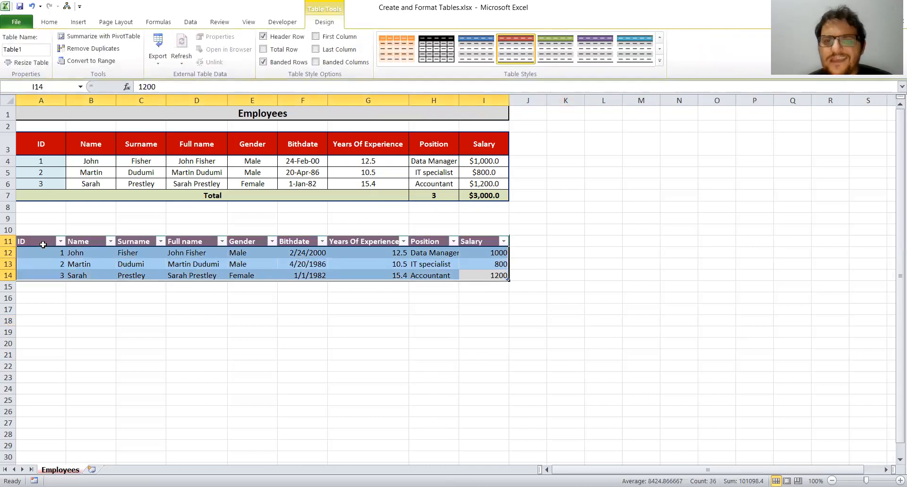
{"action": "left_click", "coordinate": [481, 241]}
{"action": "left_click", "coordinate": [421, 241]}
{"action": "left_click", "coordinate": [370, 241]}
{"action": "left_click", "coordinate": [285, 242]}
{"action": "left_click", "coordinate": [239, 241]}
{"action": "left_click", "coordinate": [193, 243]}
{"action": "left_click", "coordinate": [128, 241]}
{"action": "left_click", "coordinate": [82, 242]}
{"action": "left_click", "coordinate": [28, 241]}
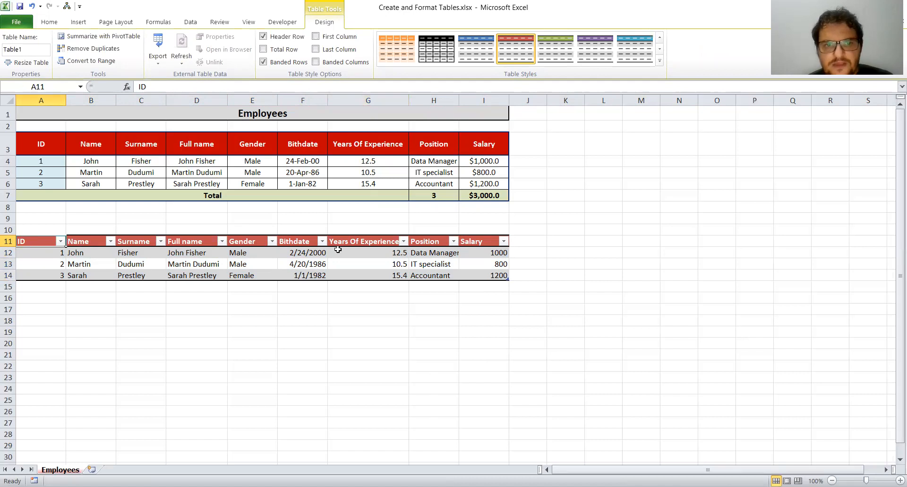
- Enter the formula =I4*G4 in cell J4 to multiply salary by years of experience for the first employee
{"action": "left_click", "coordinate": [525, 160]}
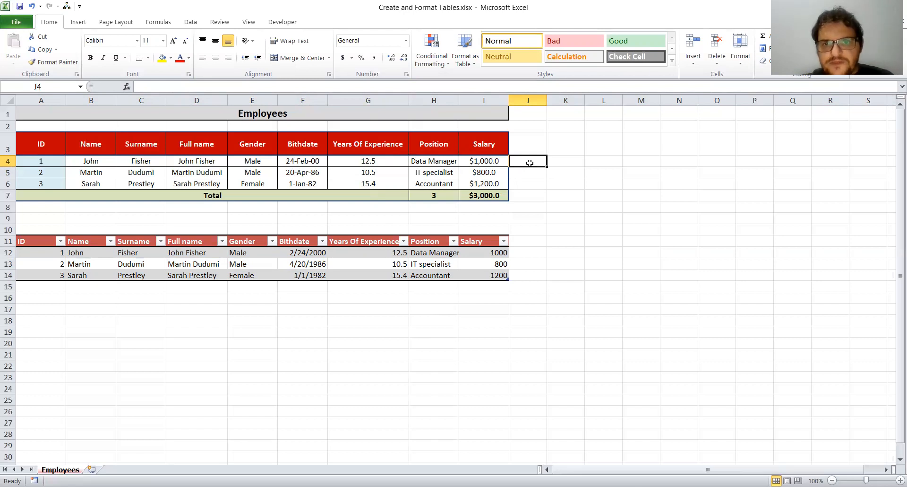
{"action": "type", "text": "="}
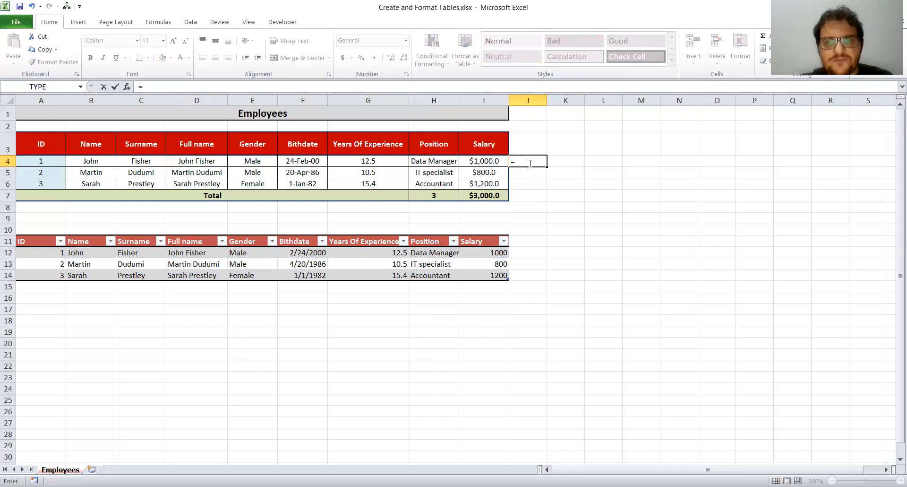
{"action": "left_click", "coordinate": [495, 161]}
{"action": "type", "text": "*"}
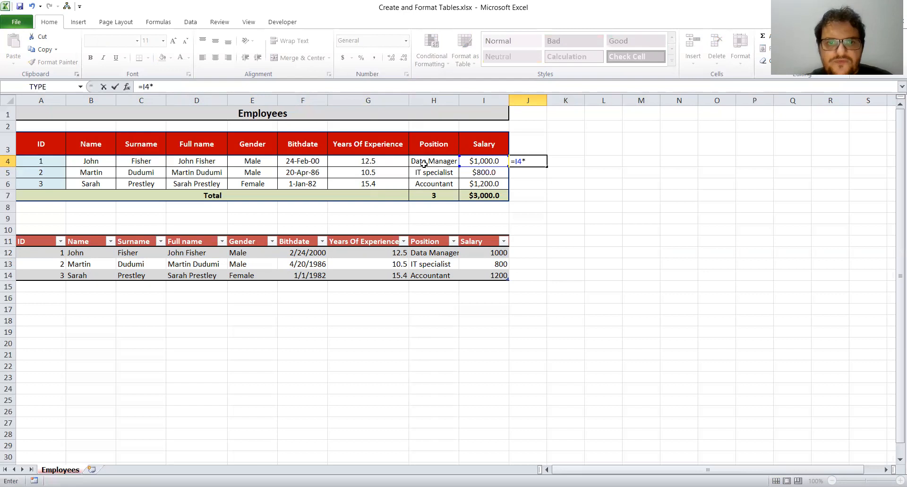
{"action": "left_click", "coordinate": [367, 160]}
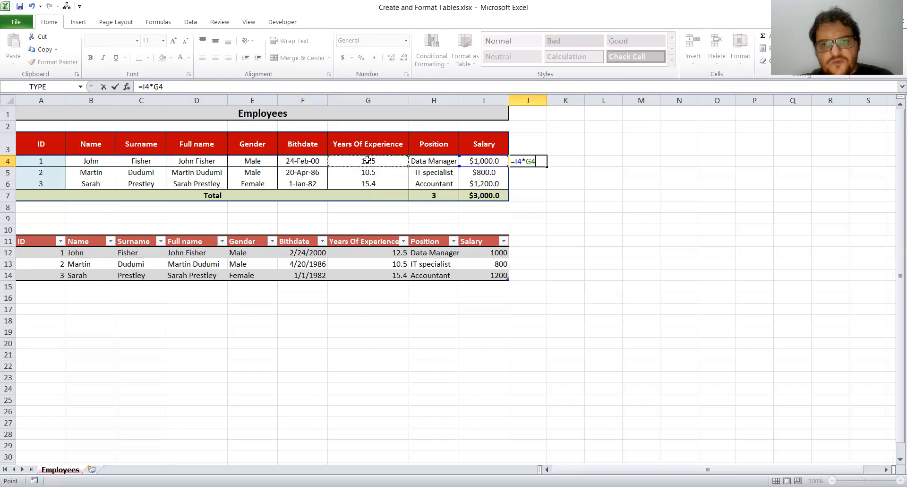
{"action": "key", "text": "Return"}
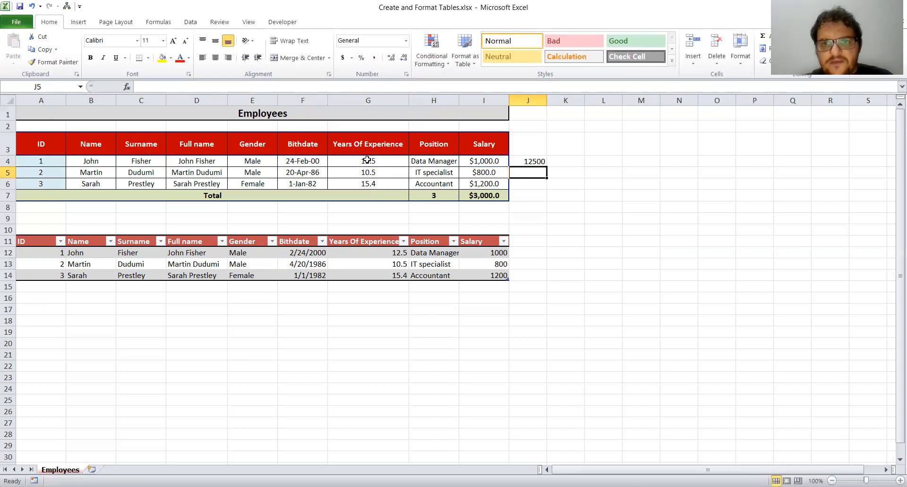
- Try filling the J4 formula down through J6, and undo the fill
{"action": "left_click", "coordinate": [531, 160]}
{"action": "left_click", "coordinate": [522, 172]}
{"action": "mouse_move", "coordinate": [522, 172]}
{"action": "left_mouse_down"}
{"action": "mouse_move", "coordinate": [522, 183]}
{"action": "mouse_move", "coordinate": [526, 175]}
{"action": "left_mouse_up"}
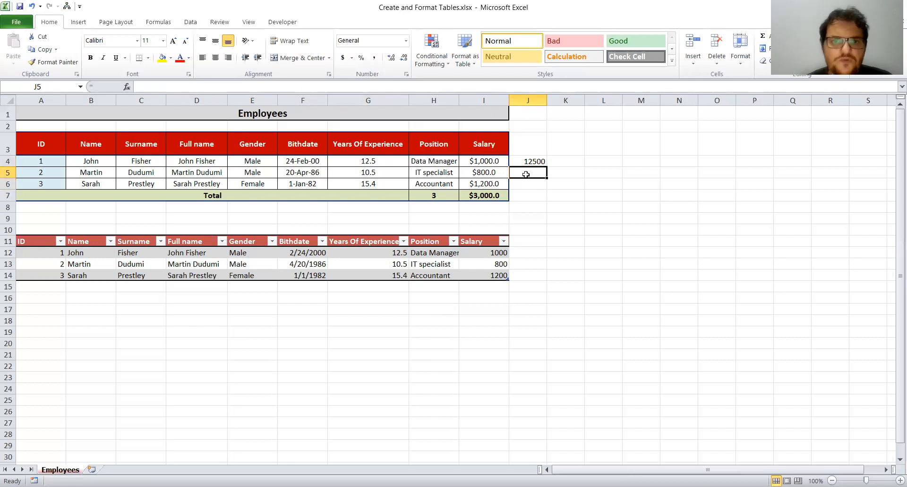
{"action": "left_click", "coordinate": [540, 161]}
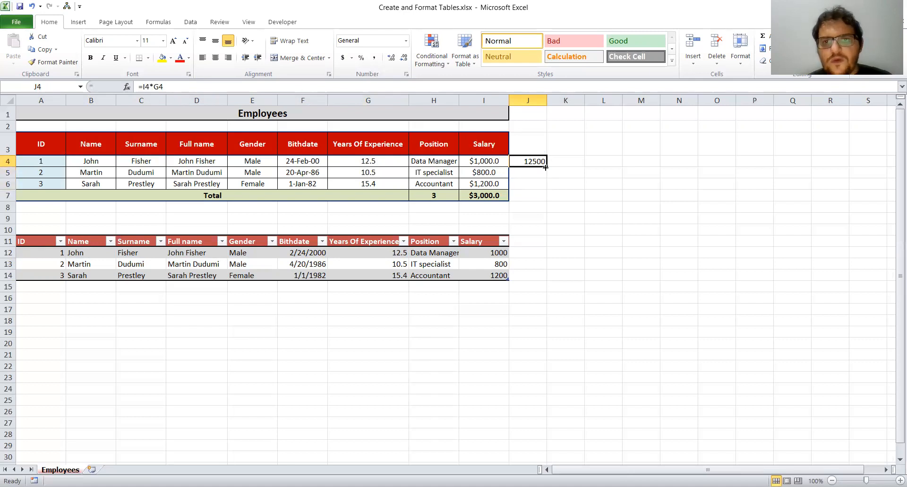
{"action": "left_click_drag", "start_coordinate": [545, 167], "coordinate": [546, 187]}
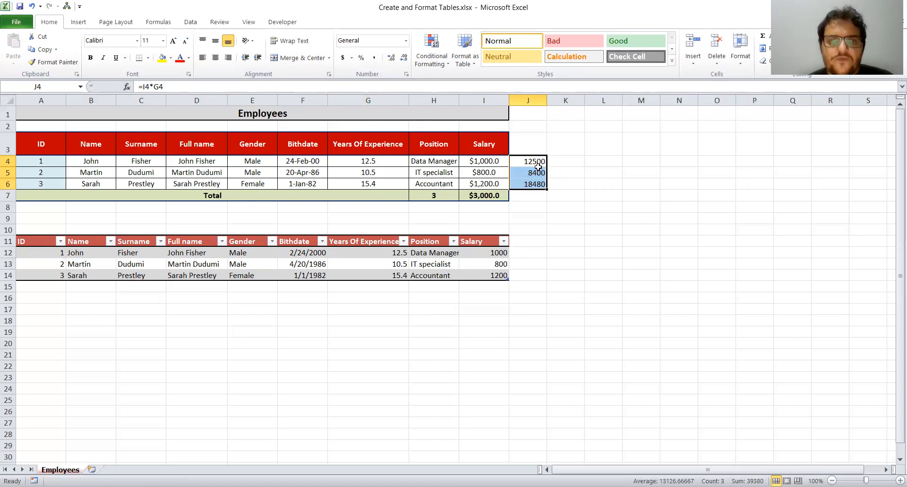
{"action": "left_click", "coordinate": [31, 6]}
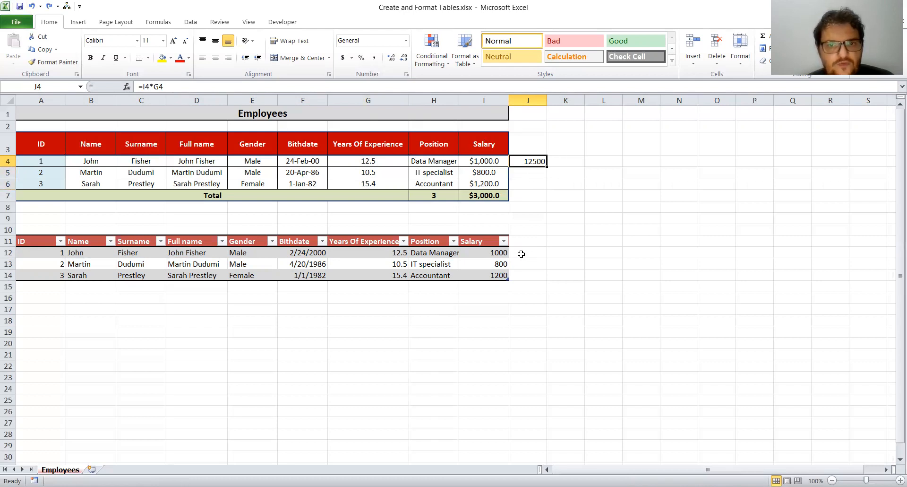
{"action": "left_click", "coordinate": [521, 254]}
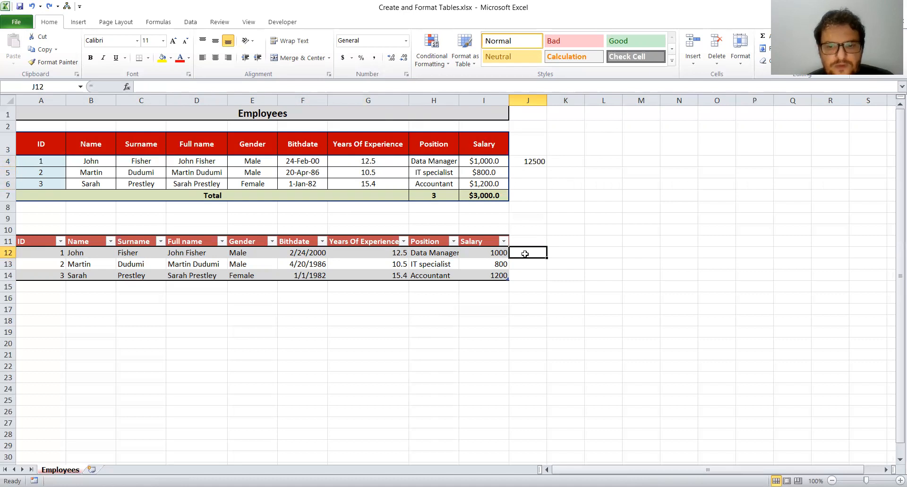
{"action": "type", "text": "="}
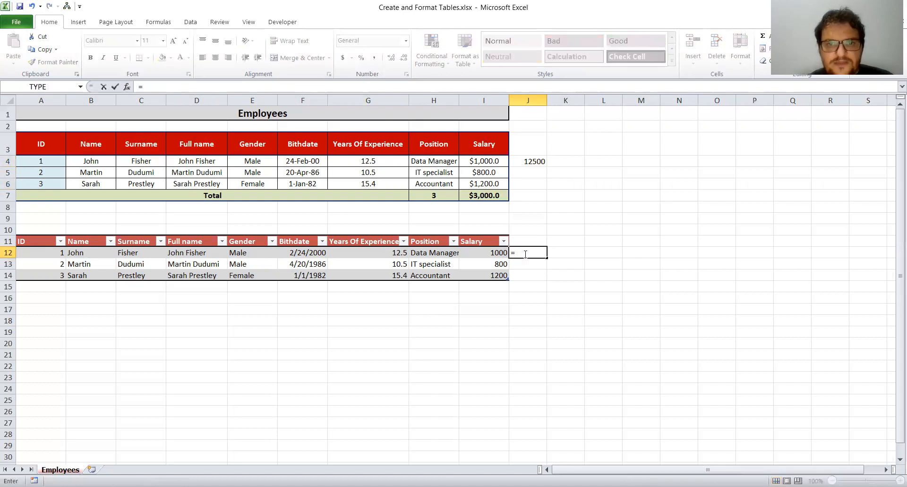
{"action": "left_click", "coordinate": [492, 251]}
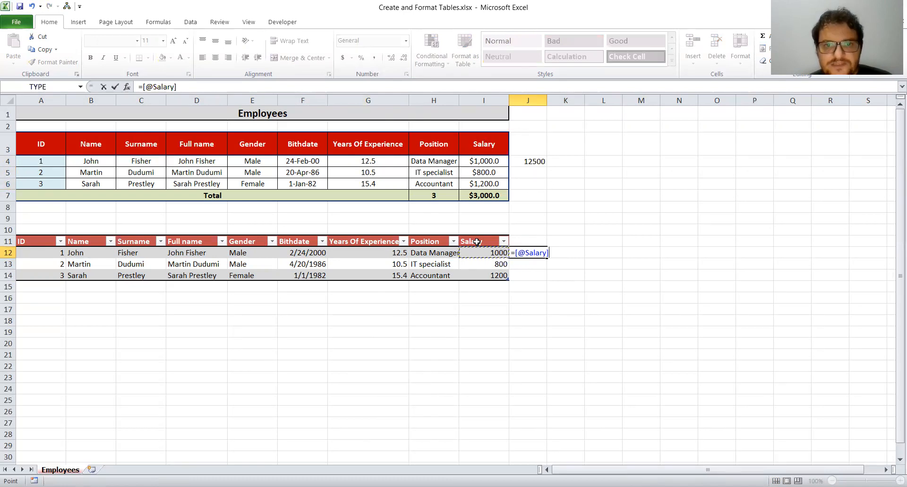
{"action": "type", "text": "*"}
{"action": "left_click", "coordinate": [375, 252]}
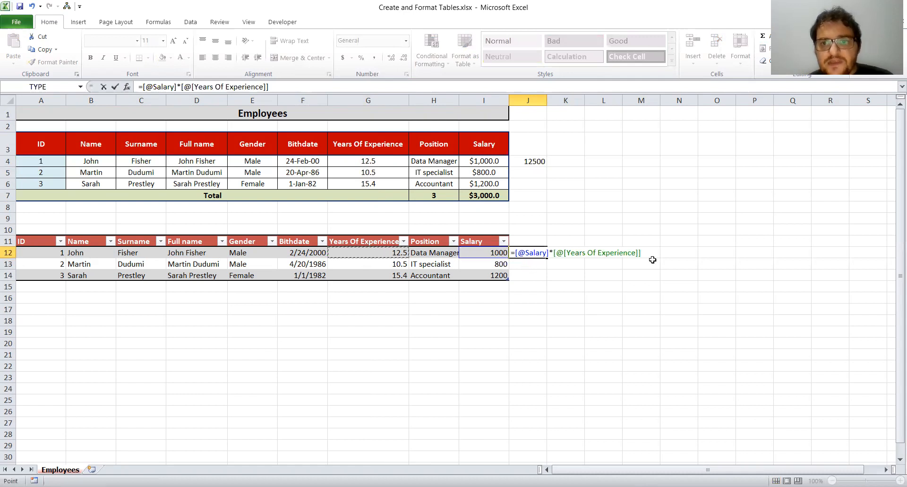
{"action": "key", "text": "Return"}
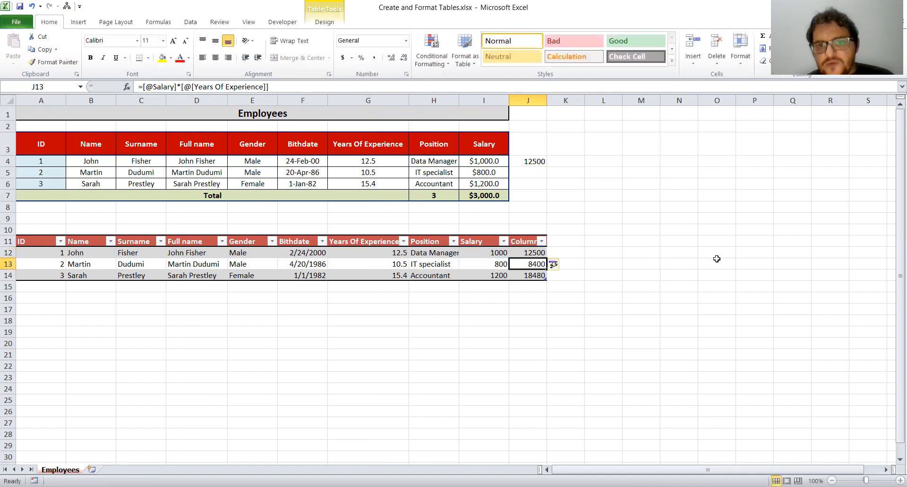
- Rename the header of the new calculated column in J11 as Multiply
{"action": "left_click_drag", "start_coordinate": [526, 250], "coordinate": [531, 273]}
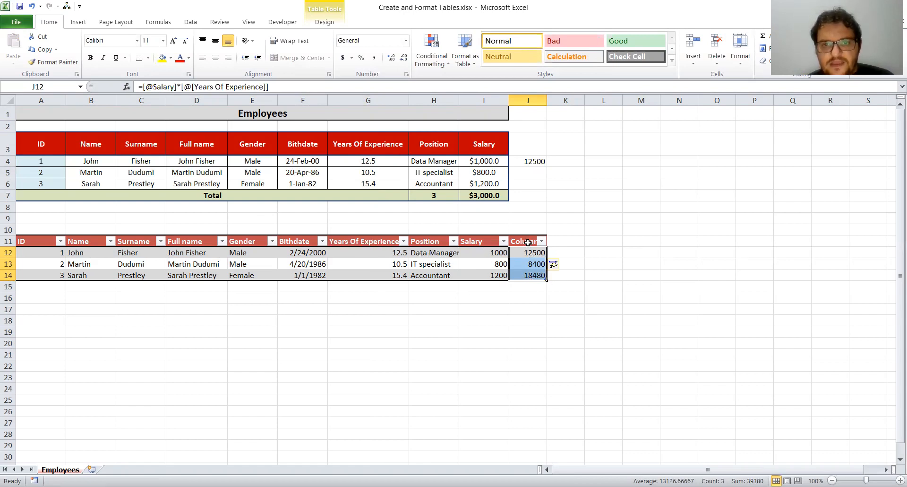
{"action": "left_click", "coordinate": [525, 240]}
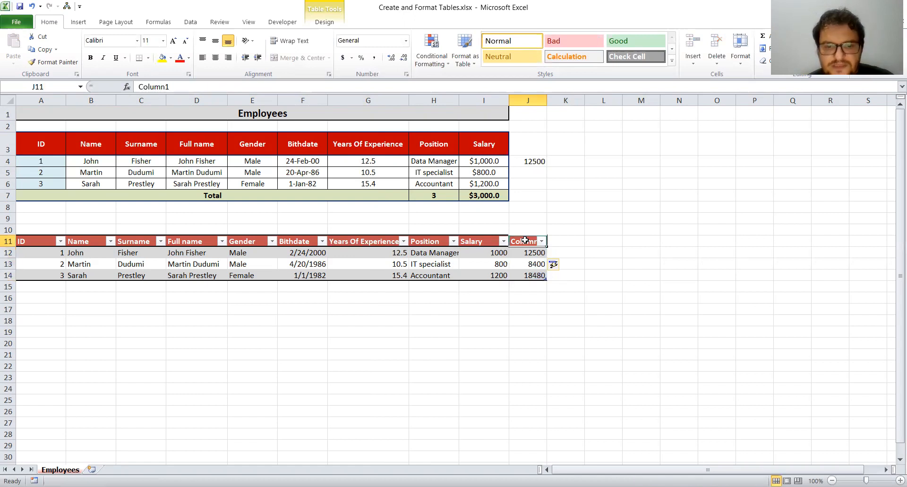
{"action": "type", "text": "Multiply"}
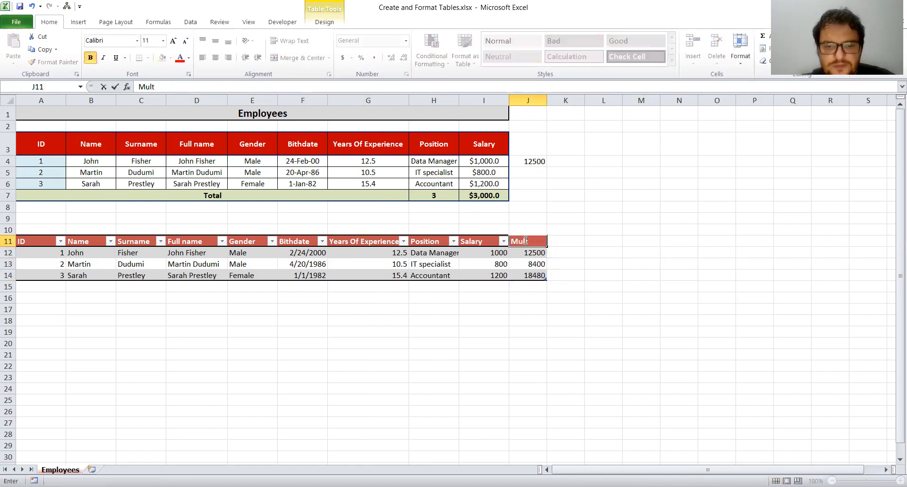
{"action": "left_click", "coordinate": [558, 292]}
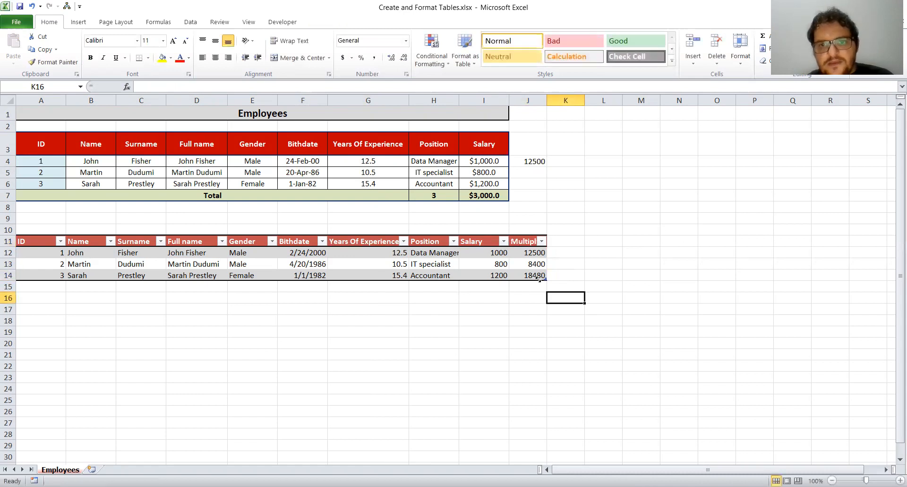
- Try adding a total row to the table in A11:J14, and remove it again
{"action": "left_click", "coordinate": [531, 253]}
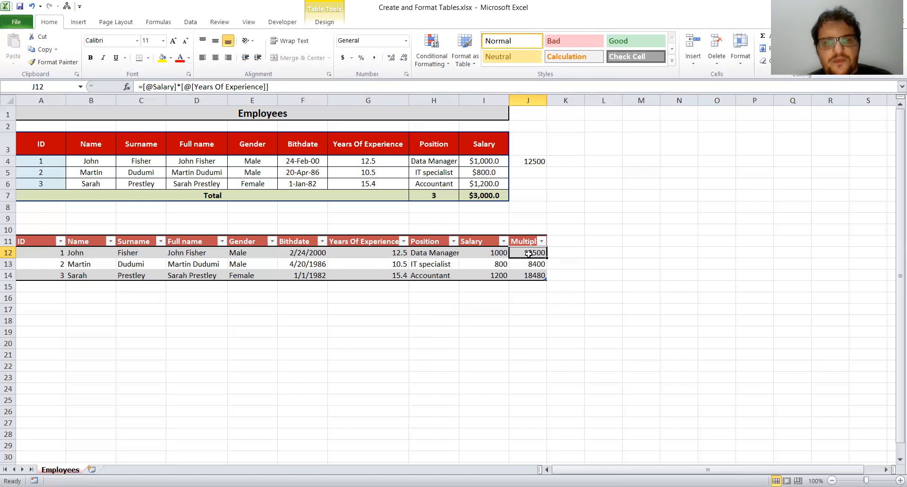
{"action": "left_click", "coordinate": [353, 263]}
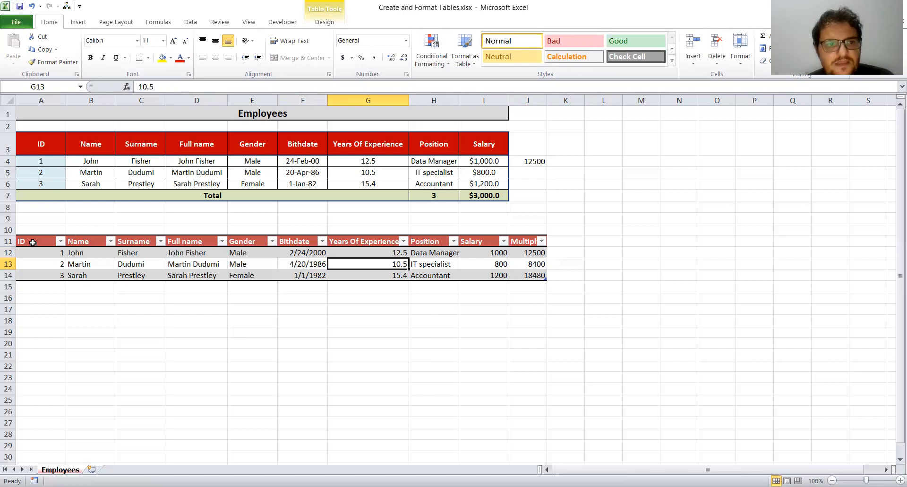
{"action": "left_click_drag", "start_coordinate": [33, 241], "coordinate": [542, 275]}
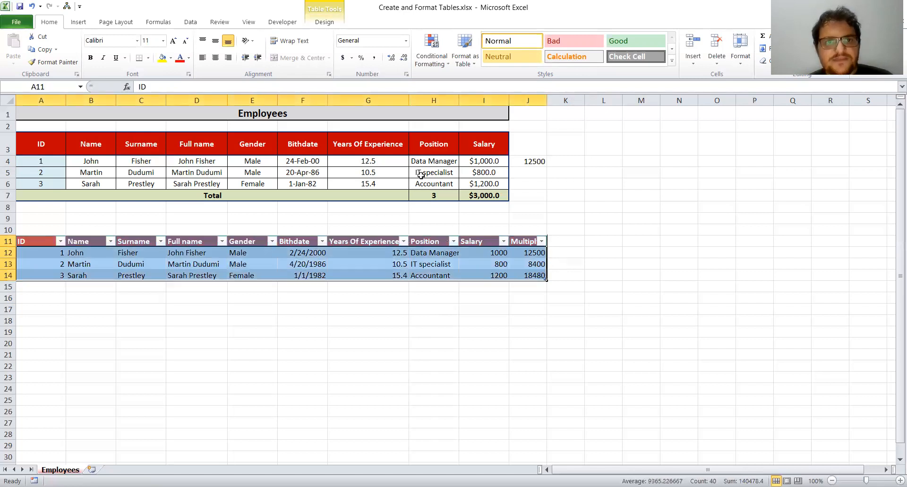
{"action": "left_click", "coordinate": [325, 22]}
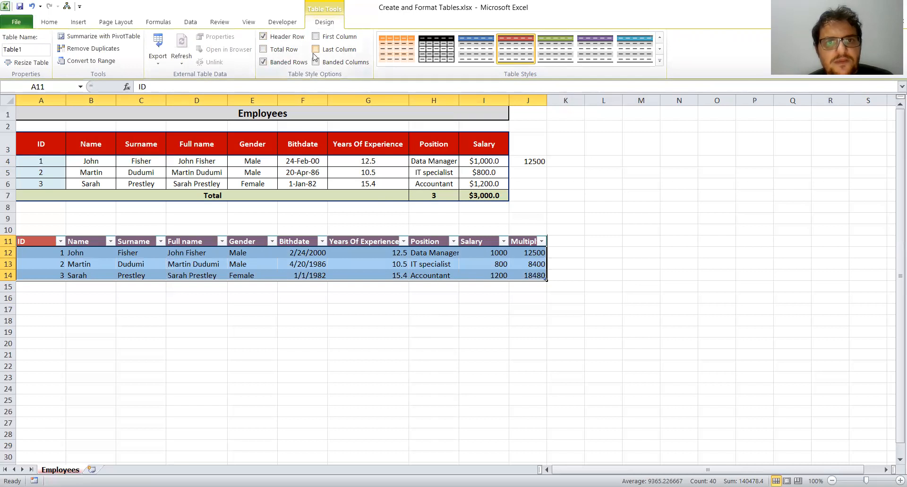
{"action": "left_click", "coordinate": [264, 50]}
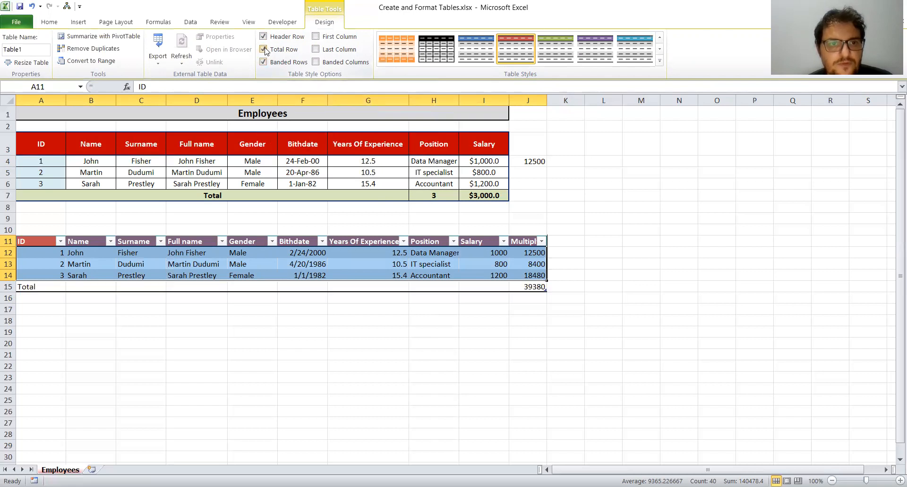
{"action": "left_click", "coordinate": [264, 50]}
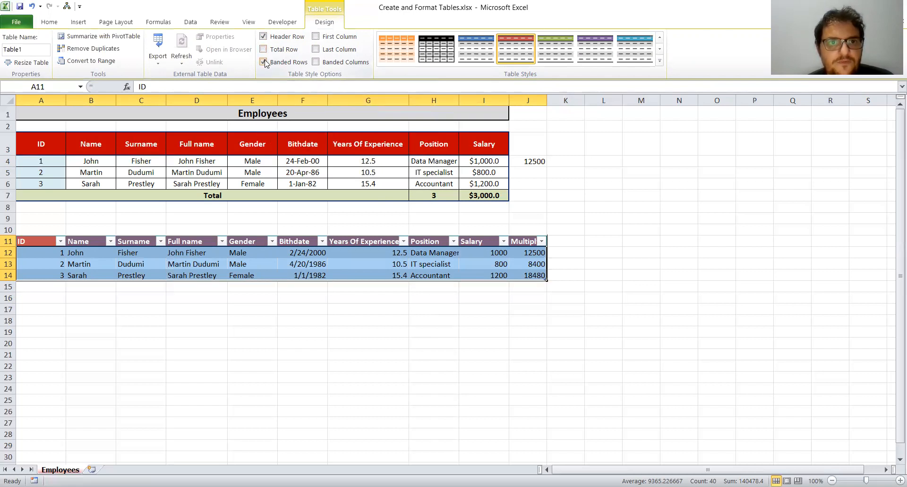
- Turn off the banded rows and turn on the First Column emphasis for the lower table
{"action": "left_click", "coordinate": [264, 62]}
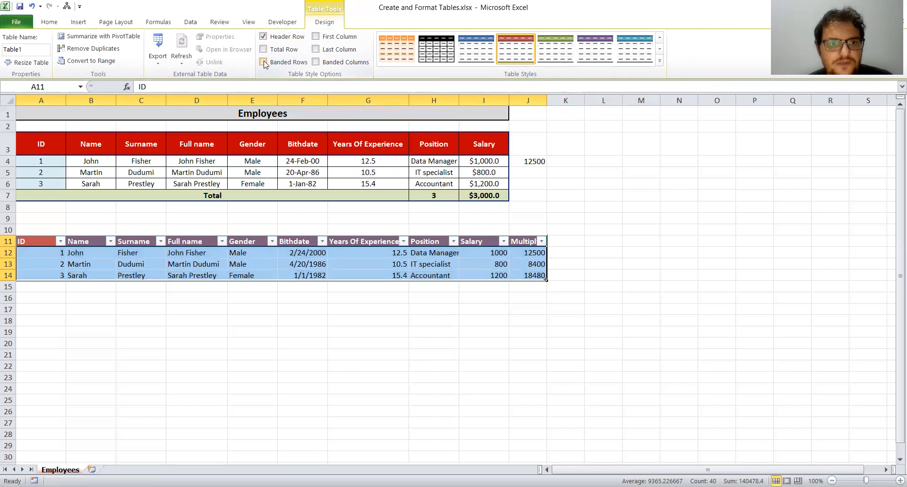
{"action": "left_click", "coordinate": [200, 295]}
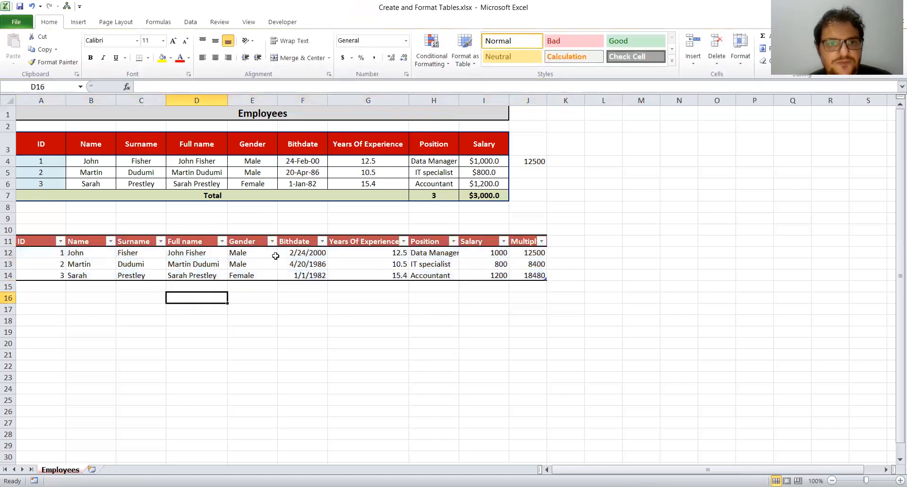
{"action": "left_click", "coordinate": [288, 266]}
{"action": "left_click", "coordinate": [325, 22]}
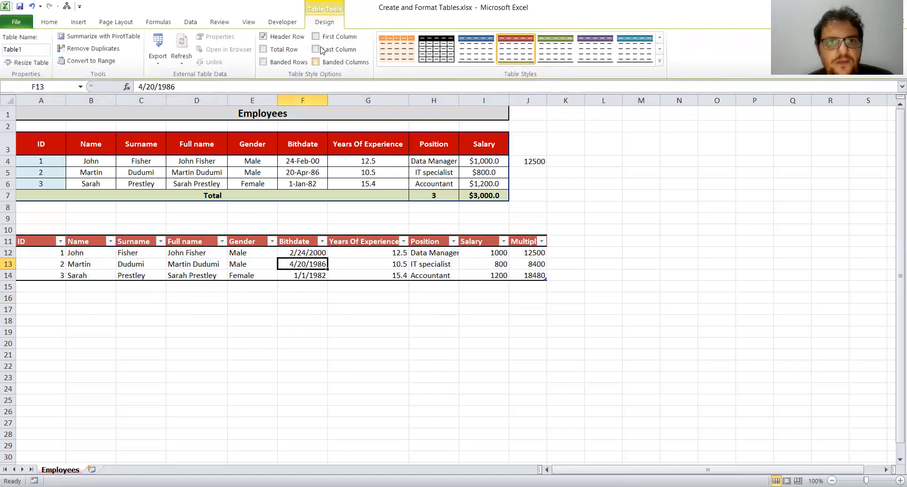
{"action": "left_click", "coordinate": [316, 37]}
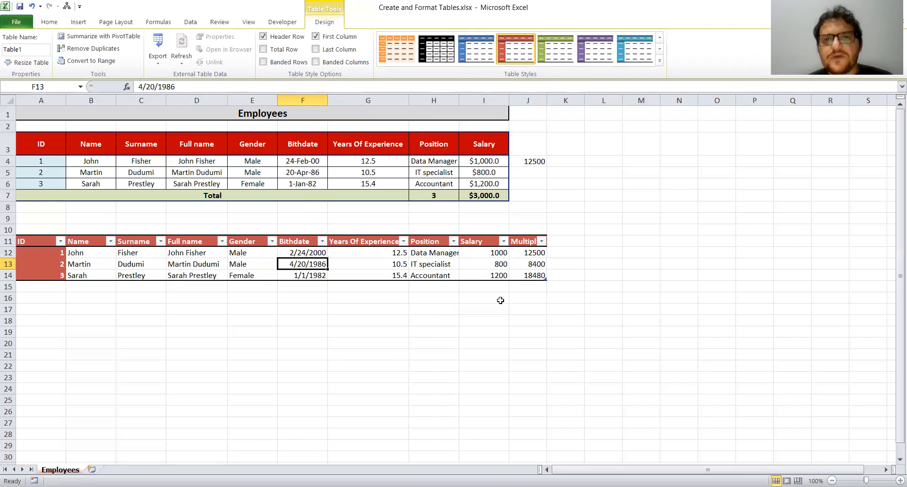
- Review the Multiply and Salary headers and the Format as Table style choices, and select the table range A11:J14
{"action": "left_click", "coordinate": [530, 241]}
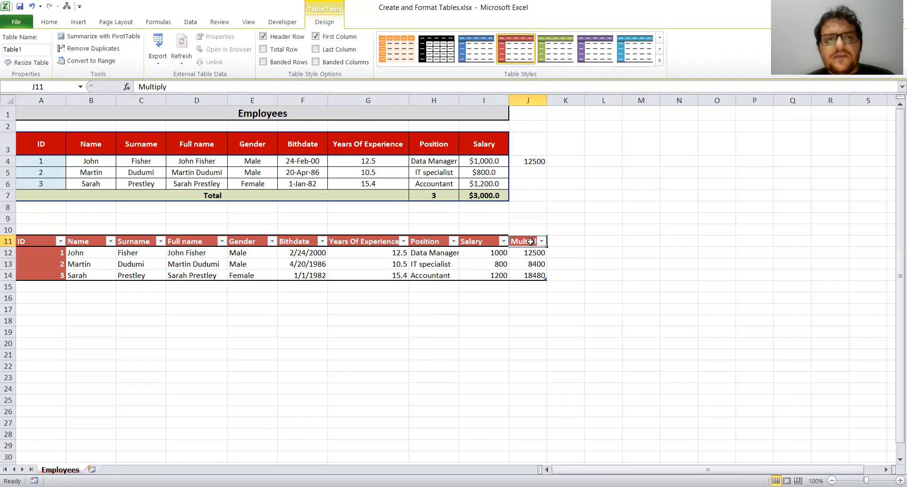
{"action": "left_click", "coordinate": [481, 243]}
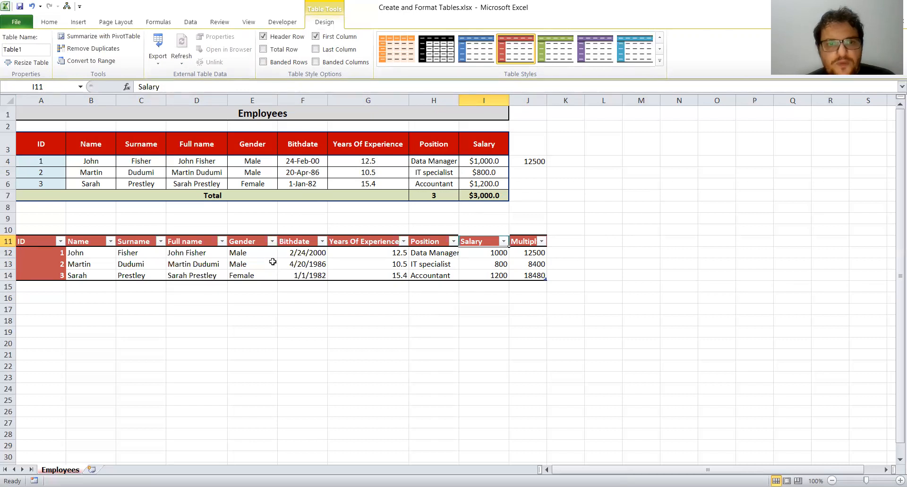
{"action": "left_click", "coordinate": [52, 21]}
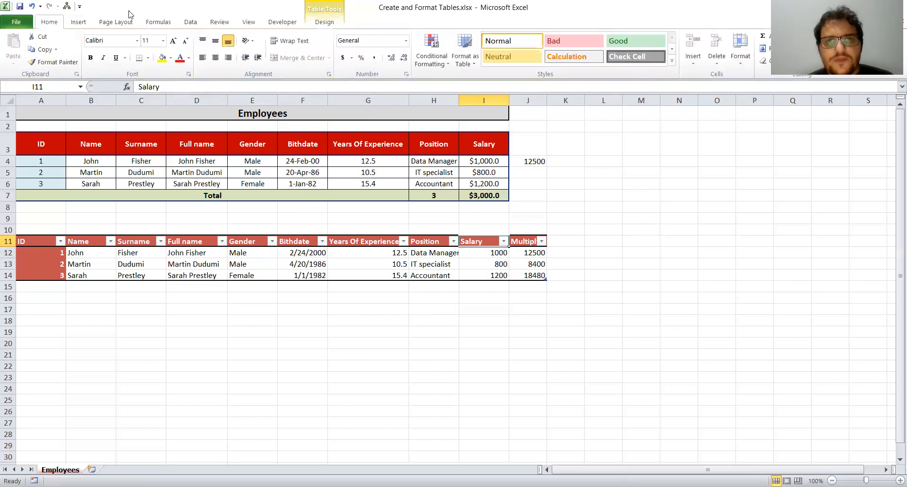
{"action": "left_click", "coordinate": [464, 56]}
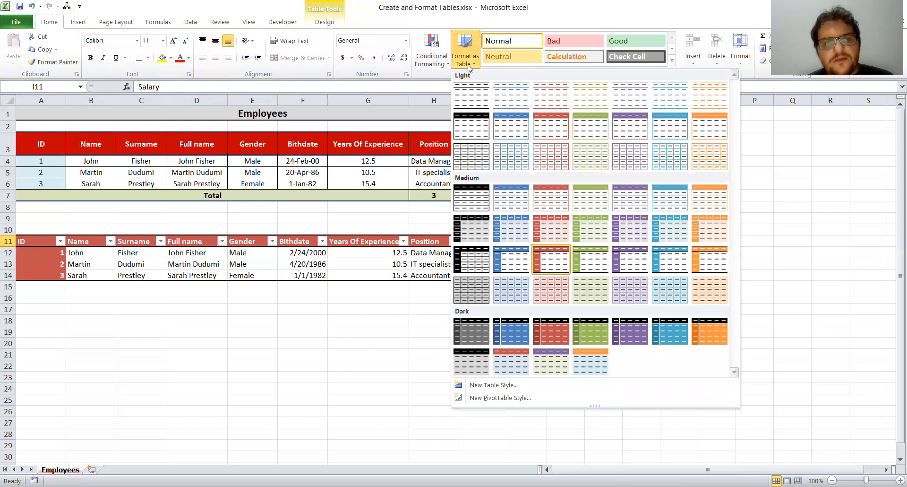
{"action": "left_click", "coordinate": [247, 320]}
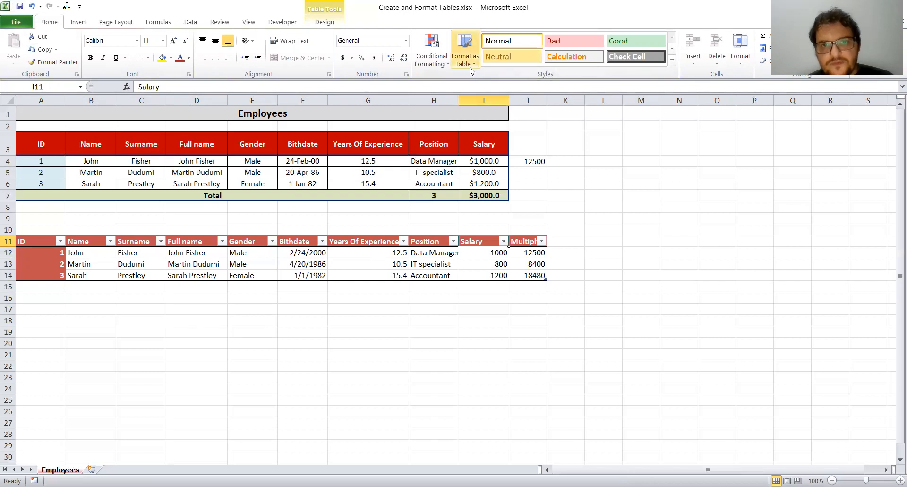
{"action": "left_click", "coordinate": [63, 238]}
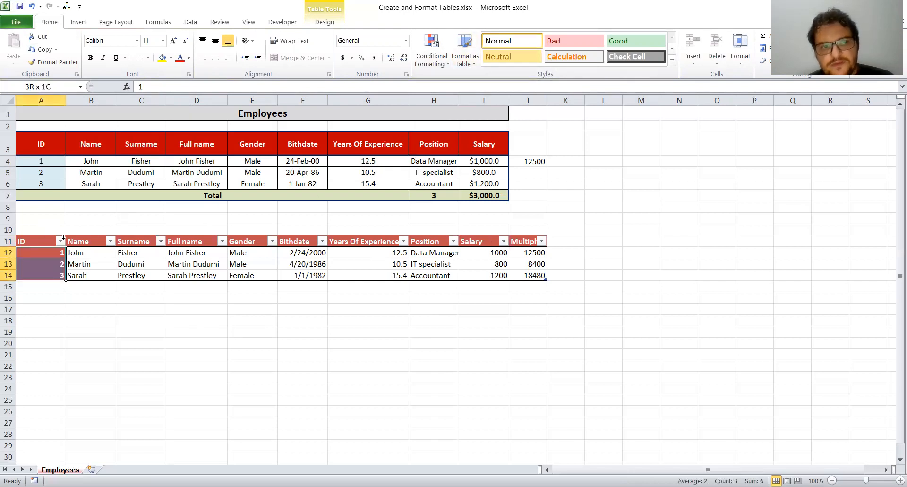
{"action": "left_click_drag", "start_coordinate": [47, 242], "coordinate": [522, 273]}
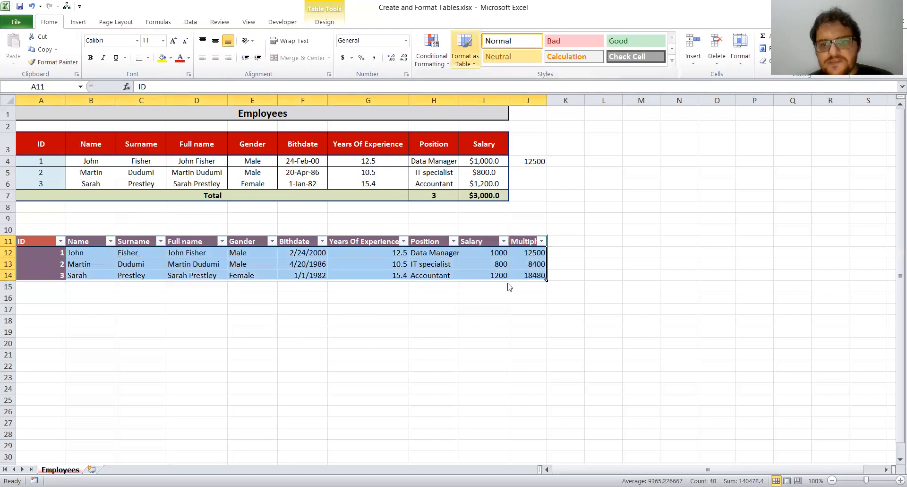
- Start a new table quick style for the selected table and enter a first name as its style name
{"action": "left_click", "coordinate": [465, 52]}
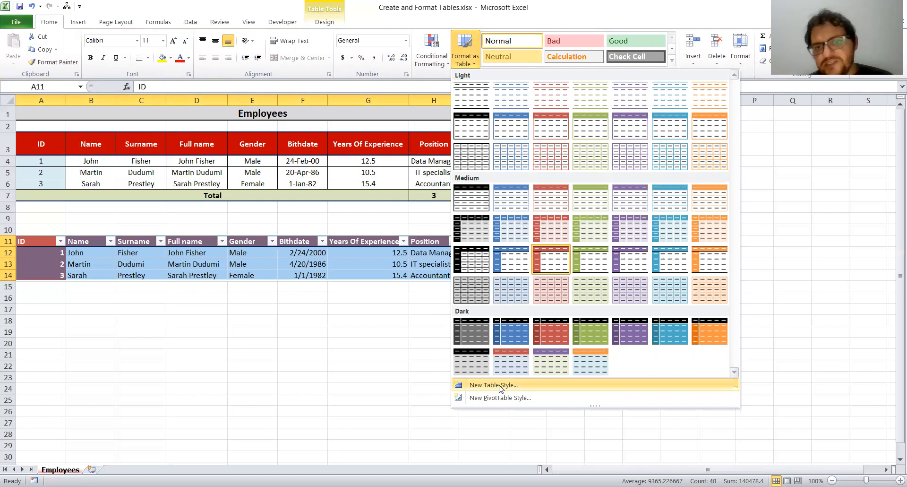
{"action": "left_click", "coordinate": [501, 386]}
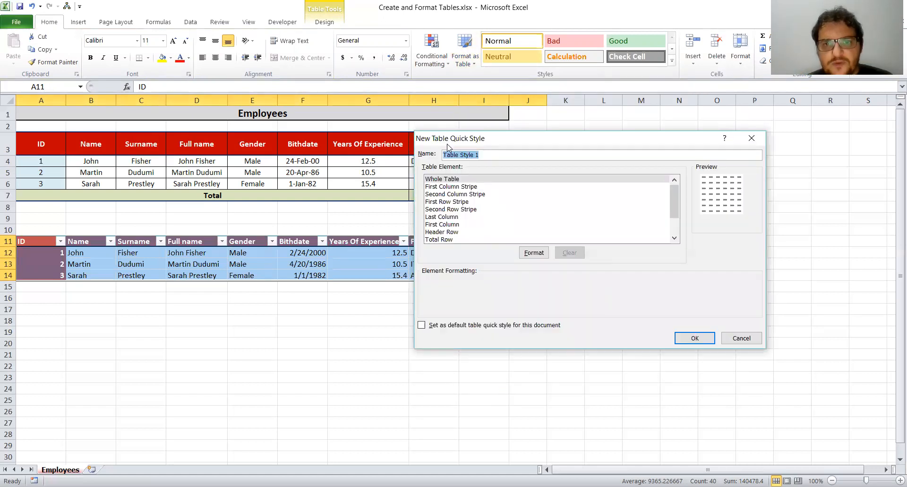
{"action": "left_click_drag", "start_coordinate": [486, 154], "coordinate": [420, 150]}
{"action": "type", "text": "Martin"}
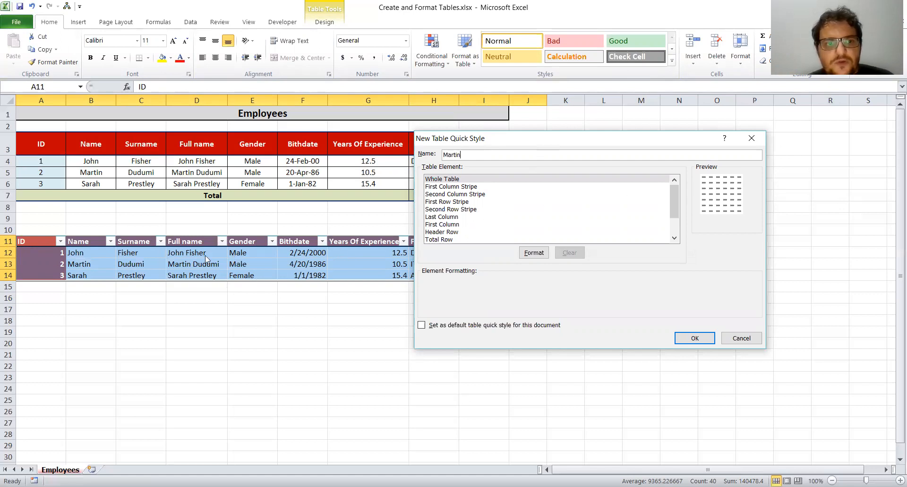
- Format the Whole Table element of the new style with thin solid red borders on all outer and inside edges
{"action": "left_click", "coordinate": [450, 182]}
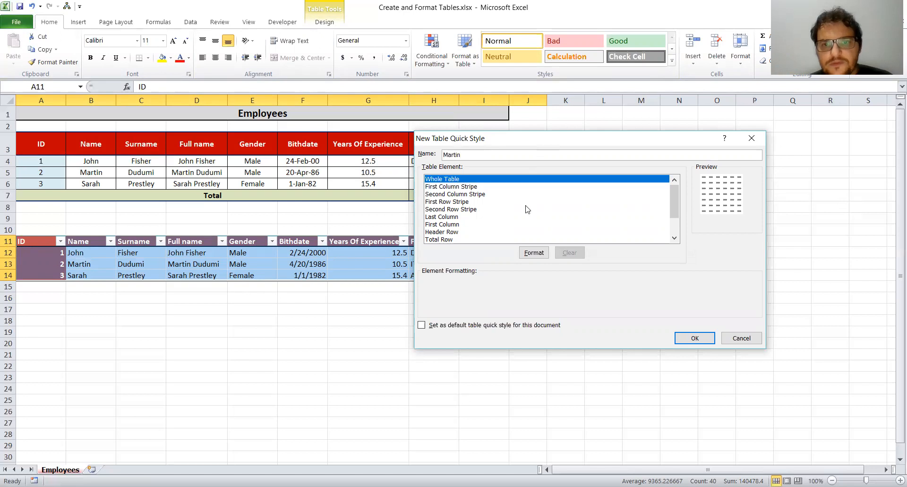
{"action": "left_click", "coordinate": [538, 254]}
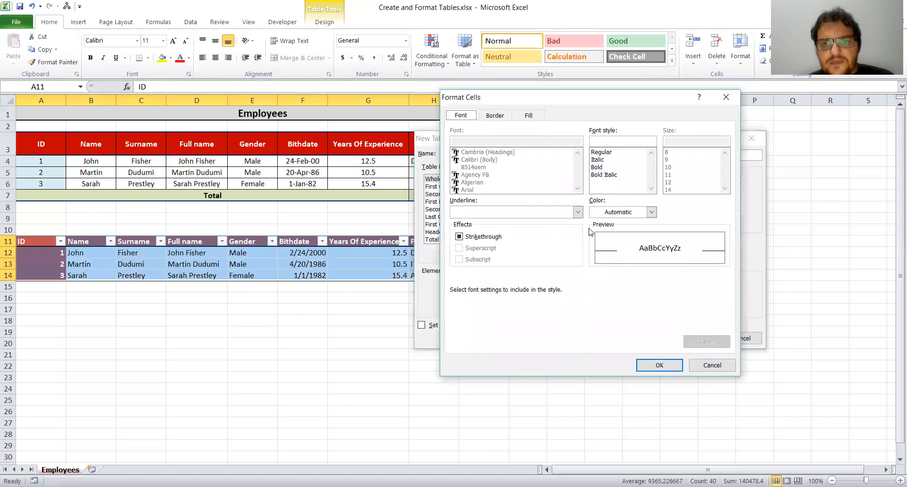
{"action": "left_click", "coordinate": [499, 120]}
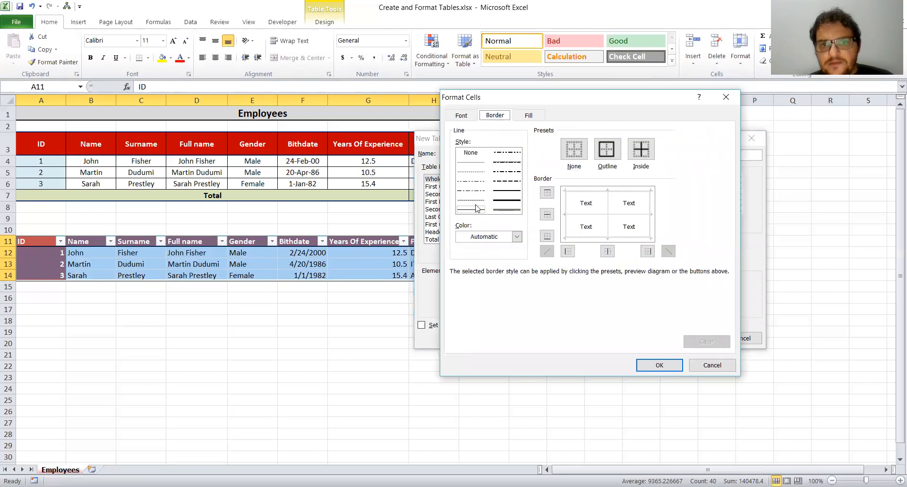
{"action": "left_click", "coordinate": [517, 236]}
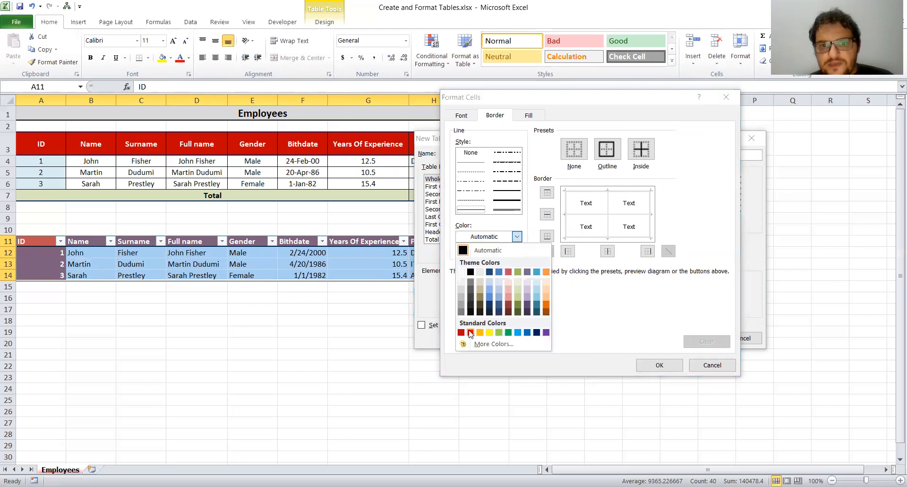
{"action": "left_click", "coordinate": [470, 332]}
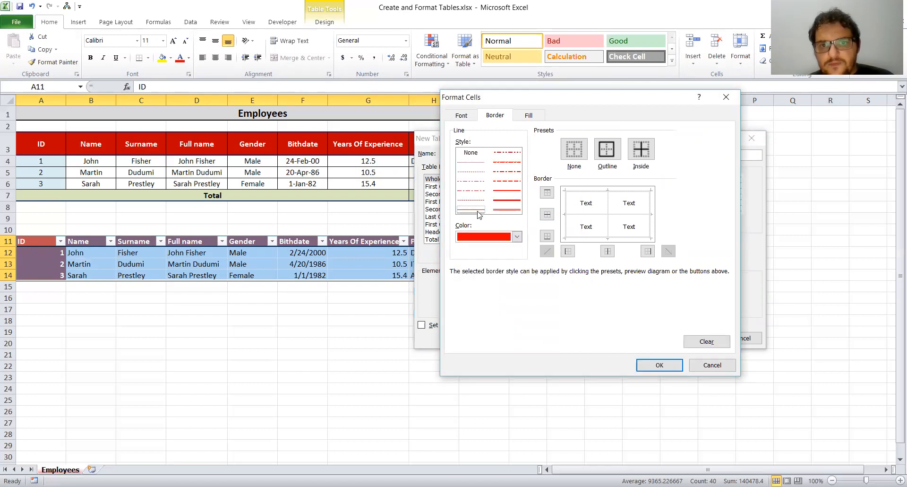
{"action": "left_click", "coordinate": [567, 207]}
{"action": "left_click", "coordinate": [596, 191]}
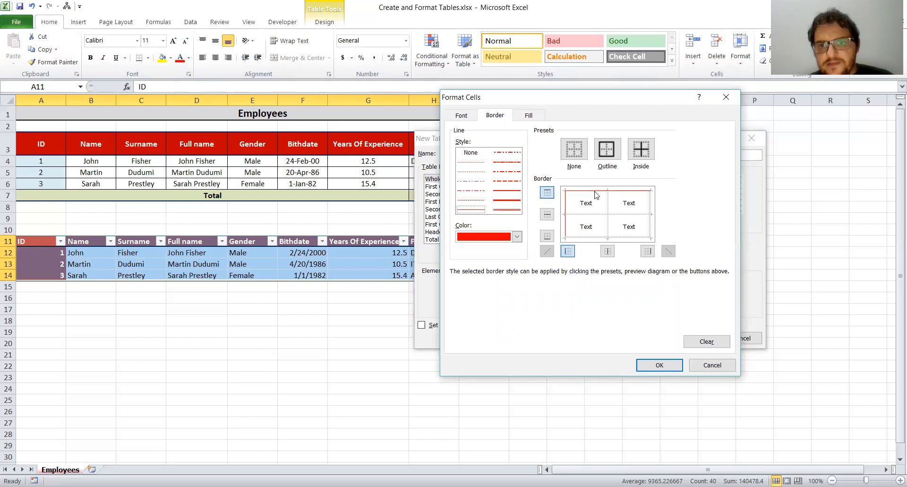
{"action": "left_click", "coordinate": [608, 207]}
{"action": "left_click", "coordinate": [606, 214]}
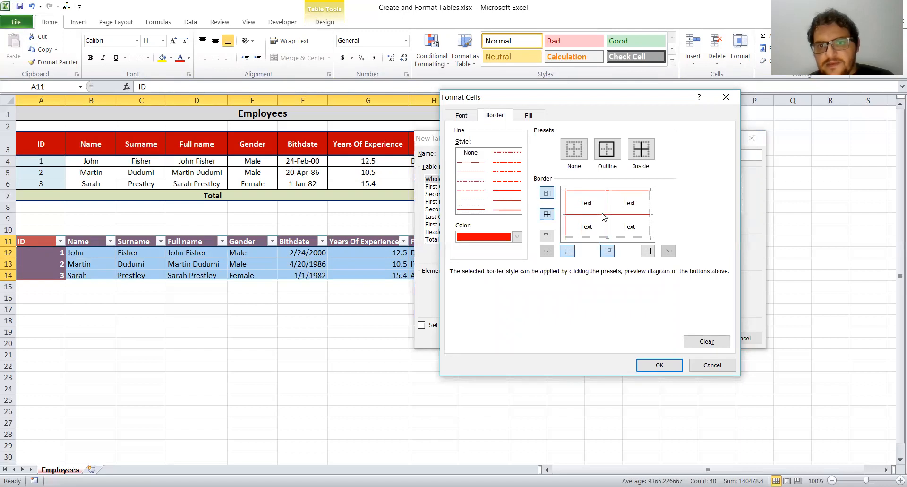
{"action": "left_click", "coordinate": [605, 237]}
{"action": "left_click", "coordinate": [651, 221]}
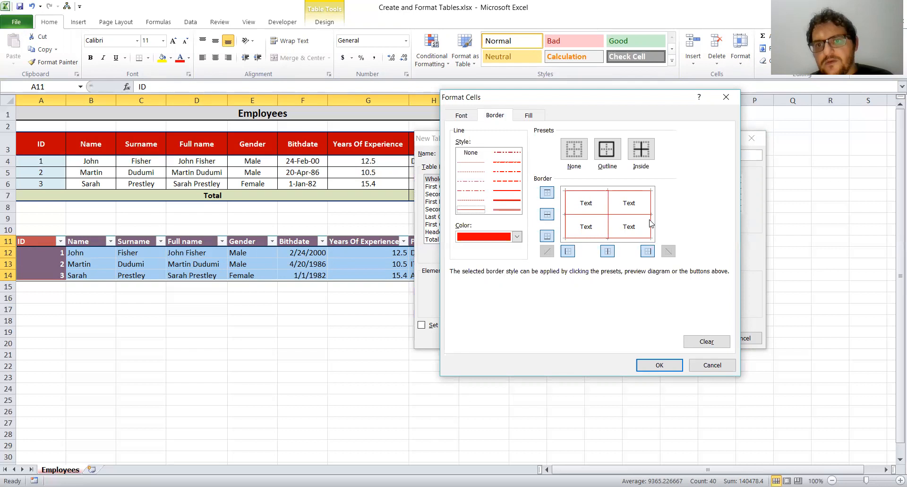
{"action": "left_click", "coordinate": [660, 366]}
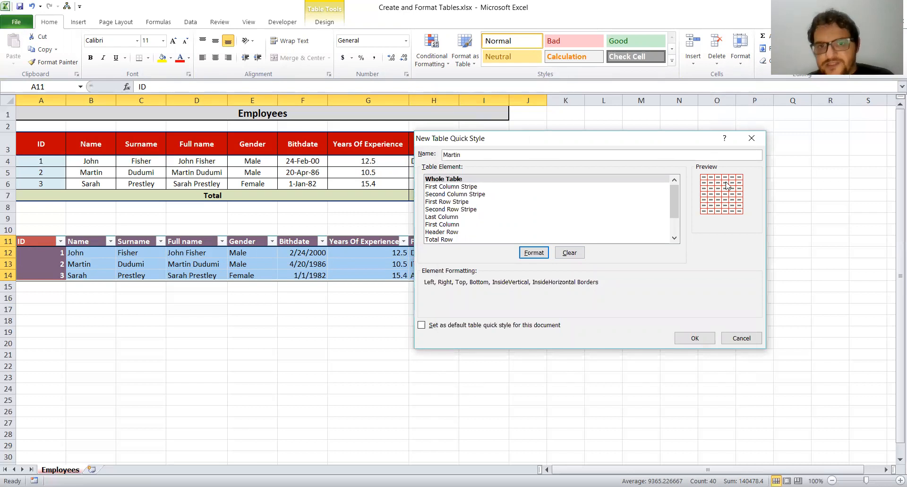
- Give the First Column element of the new style a light blue background fill
{"action": "left_click", "coordinate": [447, 225]}
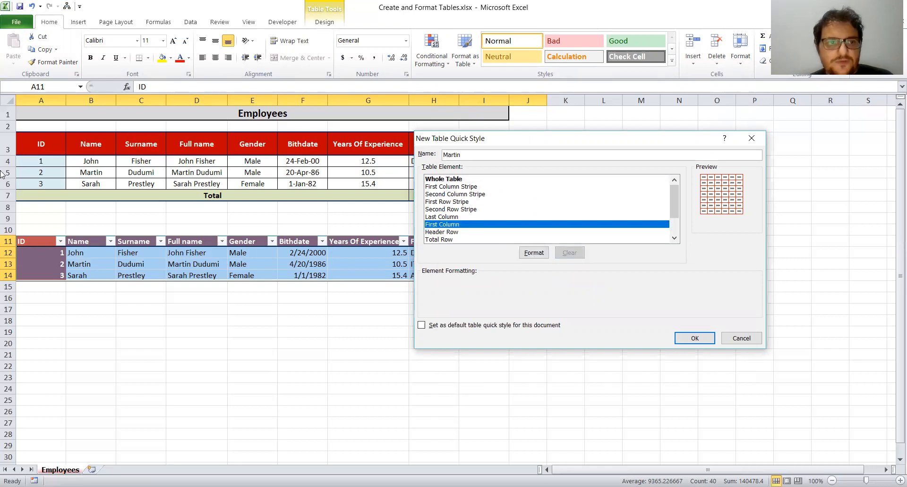
{"action": "left_click", "coordinate": [533, 256]}
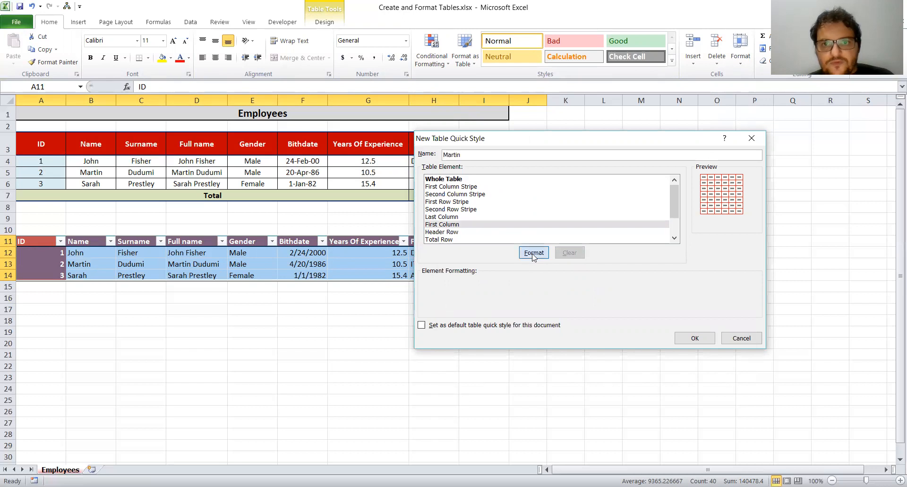
{"action": "left_click", "coordinate": [529, 115]}
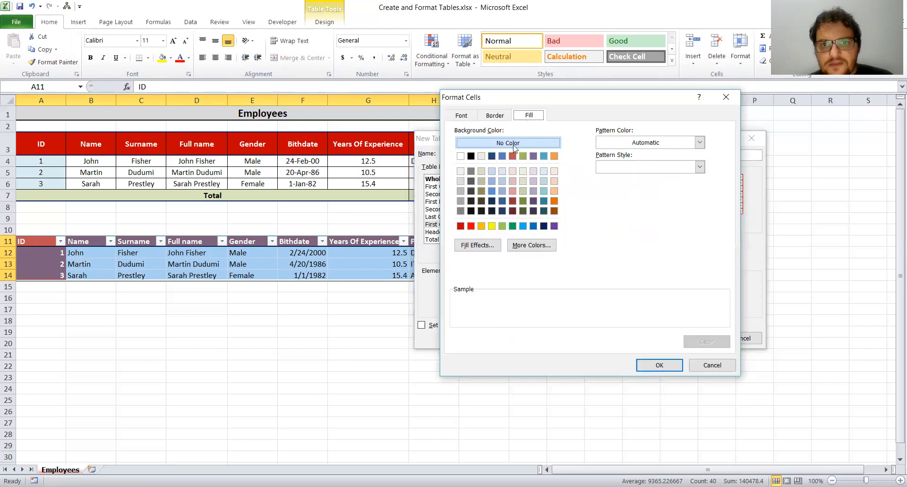
{"action": "left_click", "coordinate": [501, 171]}
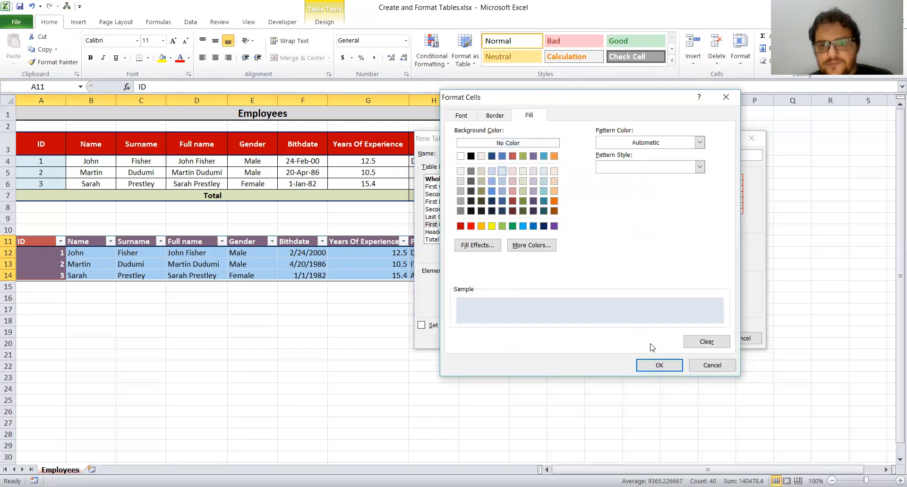
{"action": "left_click", "coordinate": [660, 364]}
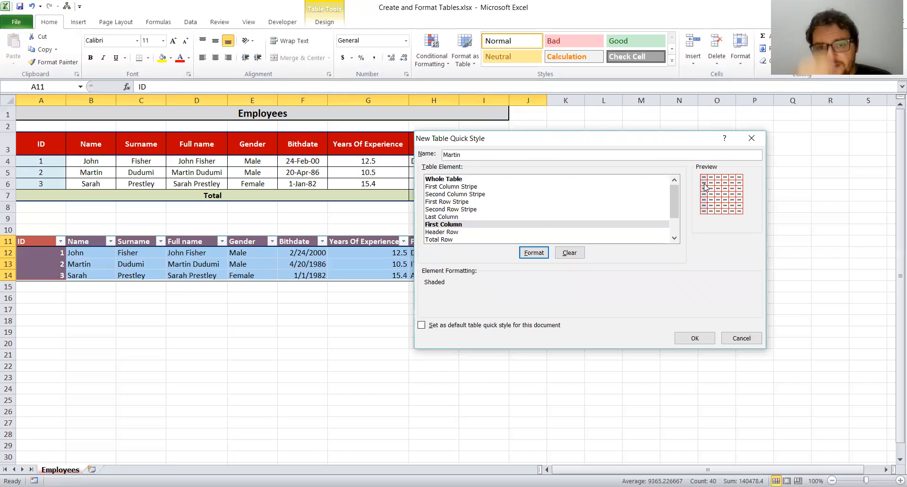
- Give the Header Row element of the new style a dark red background fill
{"action": "left_click", "coordinate": [455, 232]}
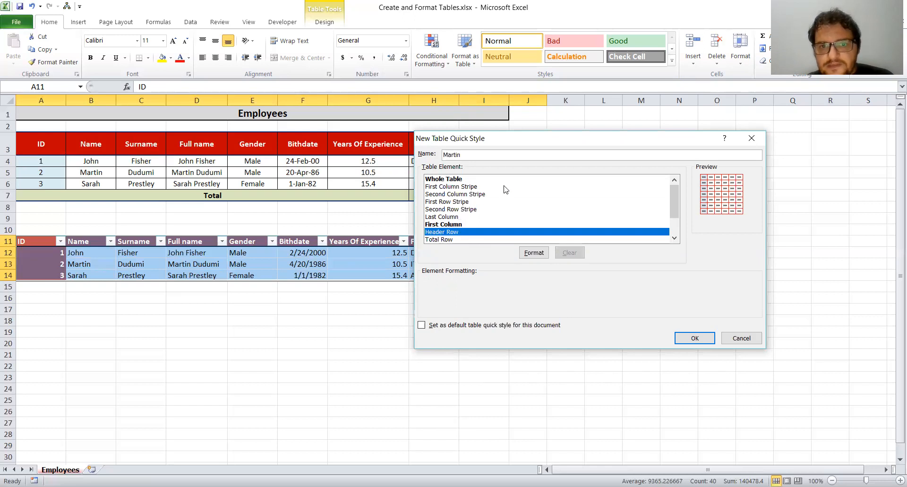
{"action": "left_click", "coordinate": [542, 255]}
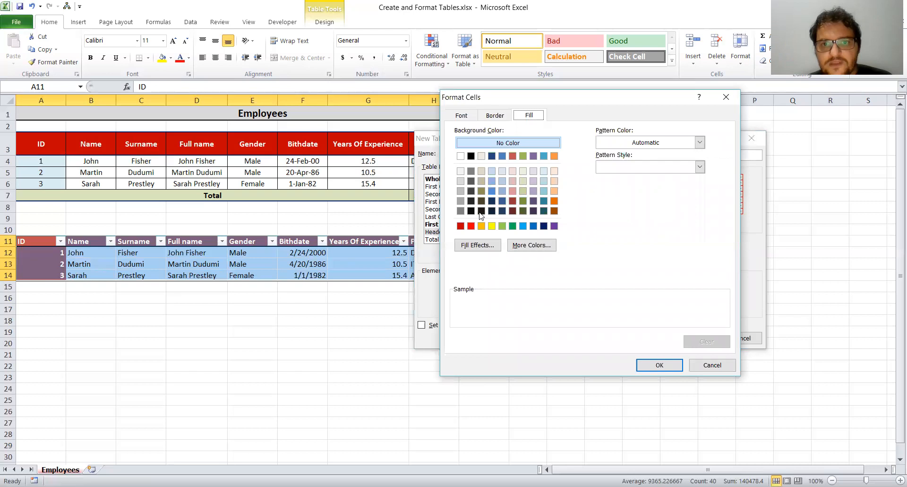
{"action": "left_click", "coordinate": [460, 226]}
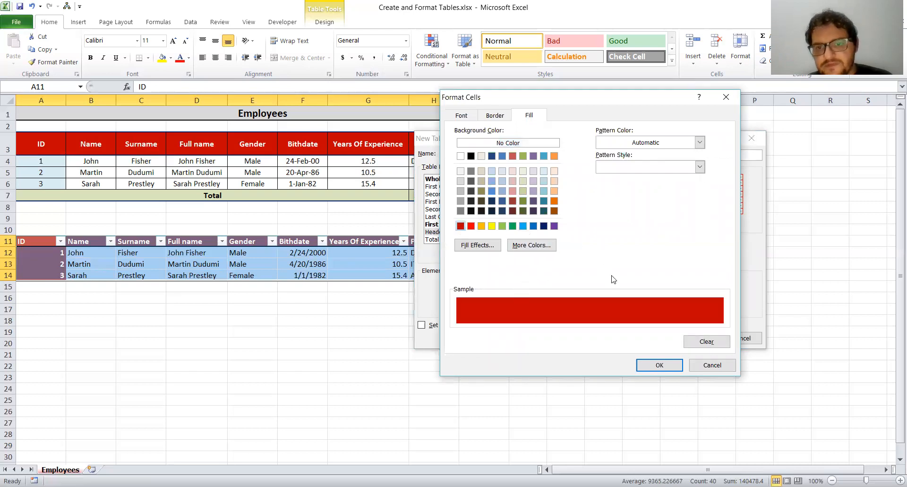
{"action": "left_click", "coordinate": [660, 366]}
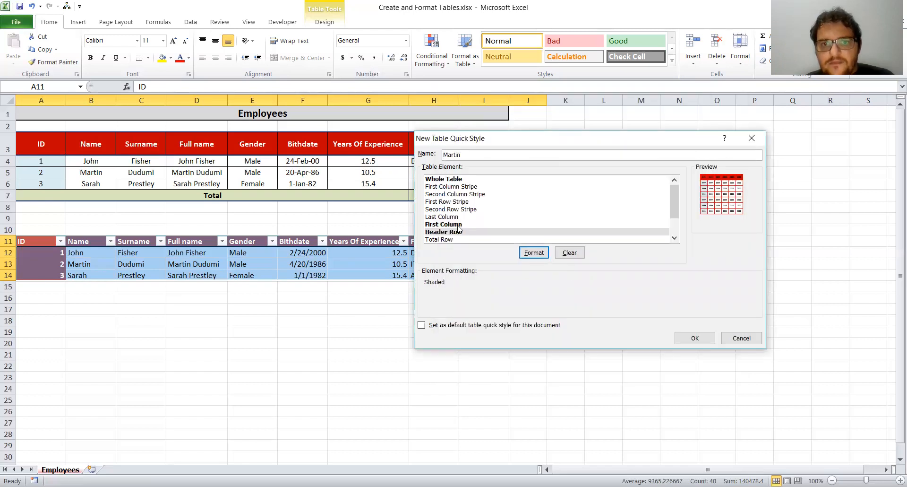
- Set the Header Row element's font to white and bold
{"action": "left_click", "coordinate": [533, 252]}
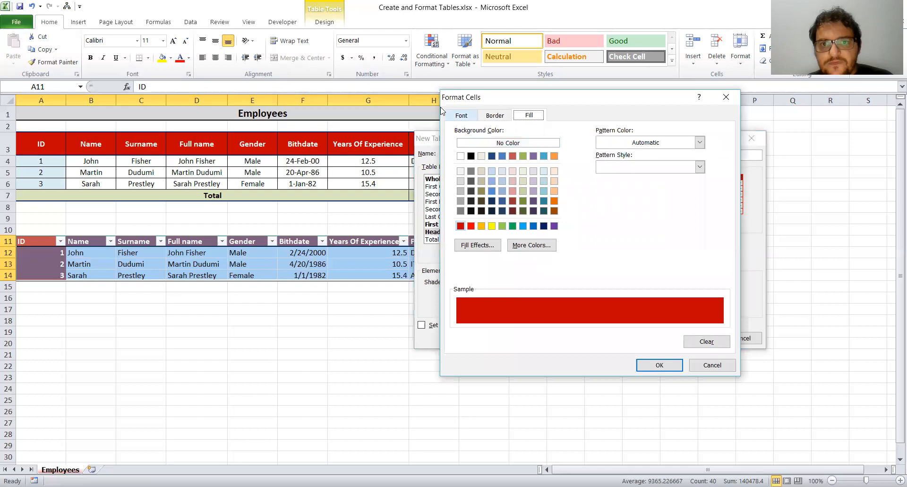
{"action": "left_click", "coordinate": [457, 116]}
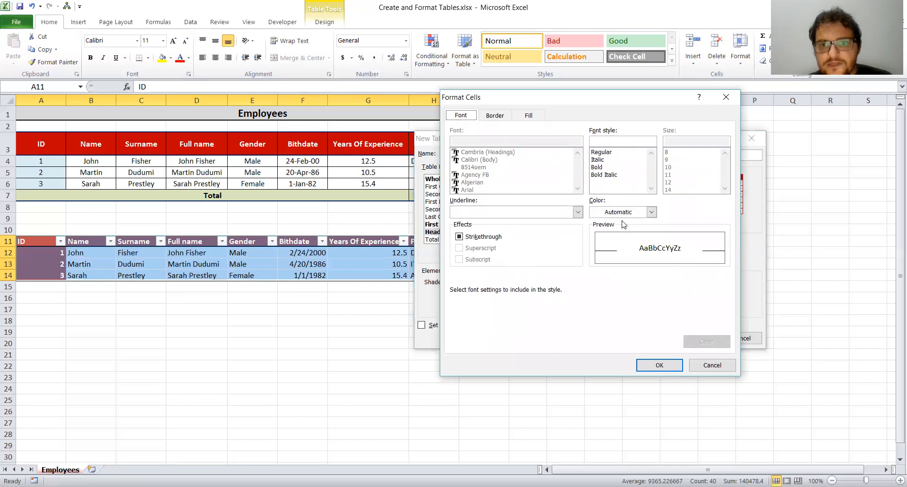
{"action": "left_click", "coordinate": [639, 217]}
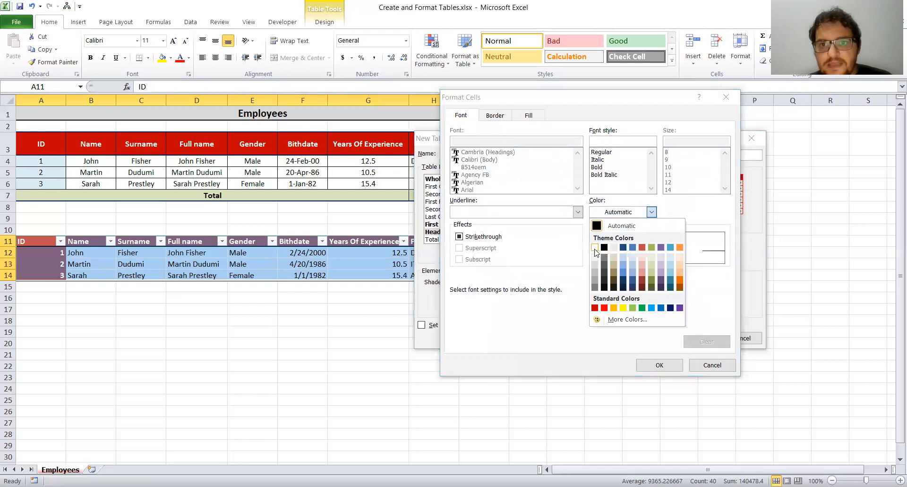
{"action": "left_click", "coordinate": [595, 249]}
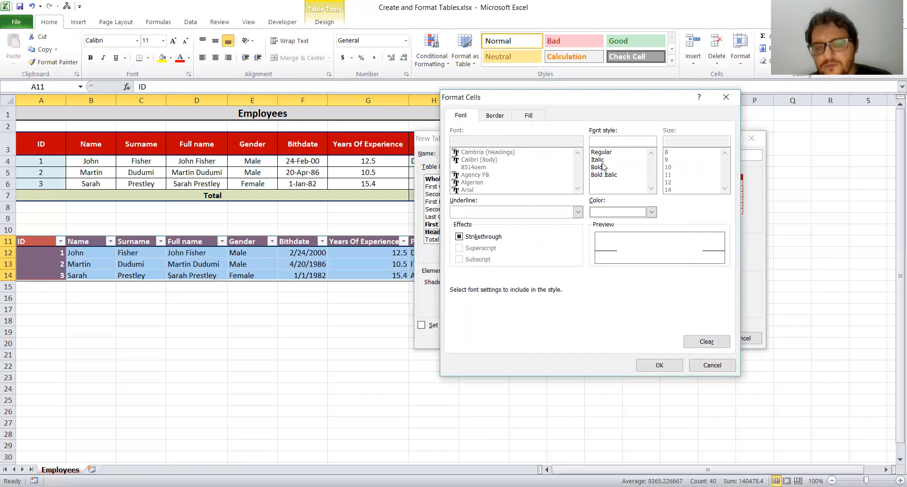
{"action": "left_click", "coordinate": [598, 167]}
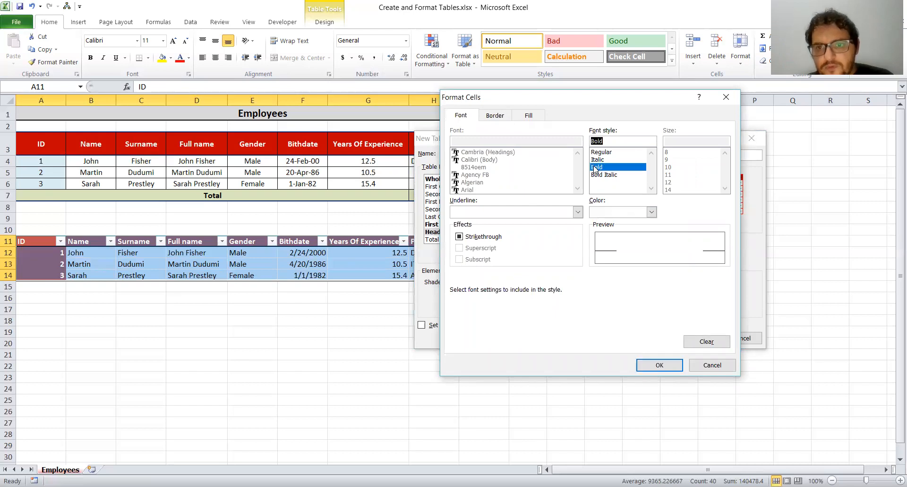
{"action": "left_click", "coordinate": [659, 364]}
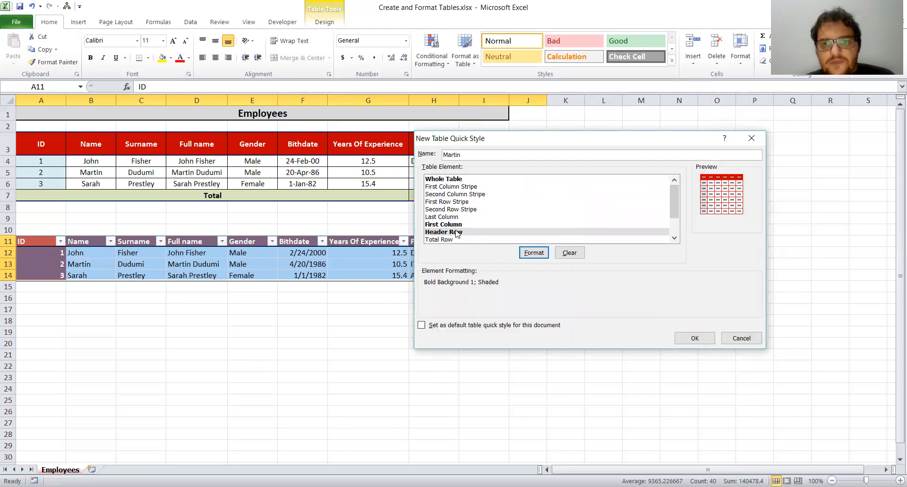
- Give the Total Row element a yellow fill and bold font, save the new table style, and deselect the table
{"action": "left_click", "coordinate": [432, 240]}
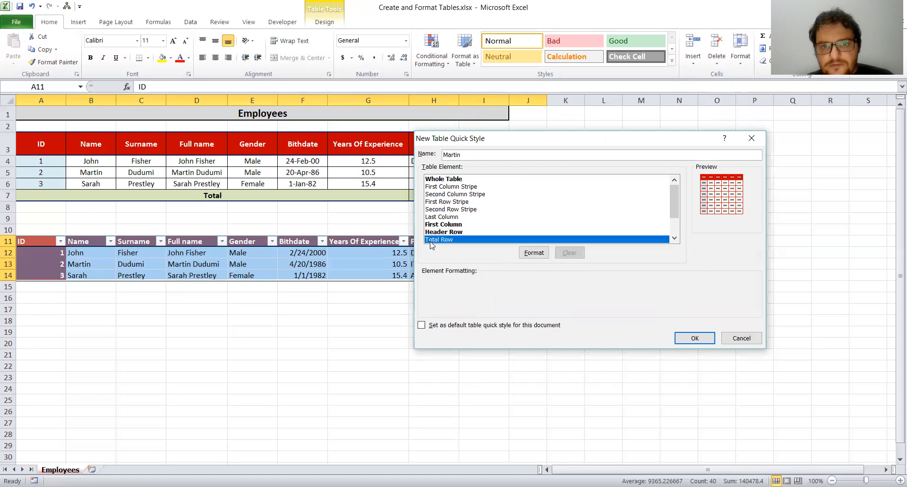
{"action": "left_click", "coordinate": [539, 254]}
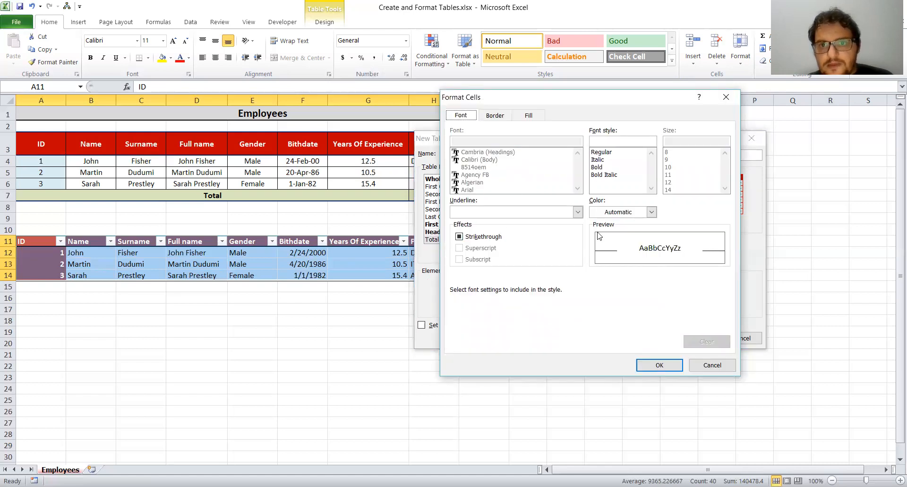
{"action": "left_click", "coordinate": [528, 116]}
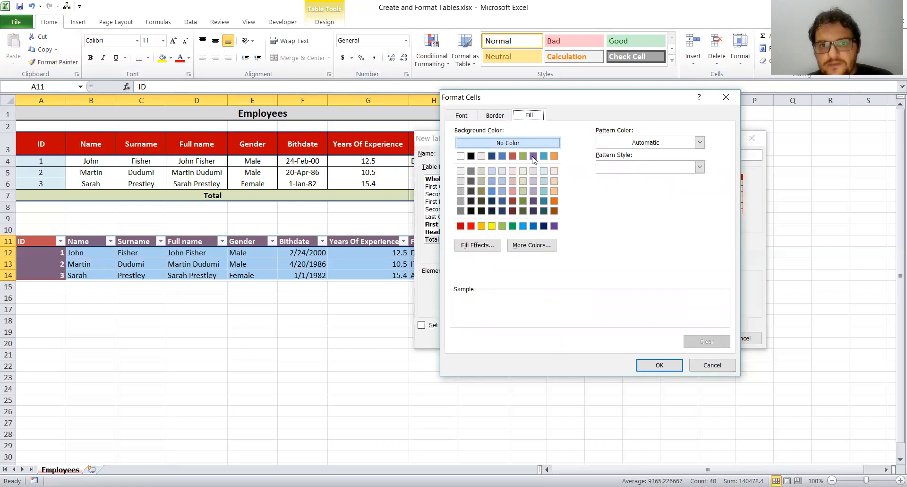
{"action": "left_click", "coordinate": [492, 226]}
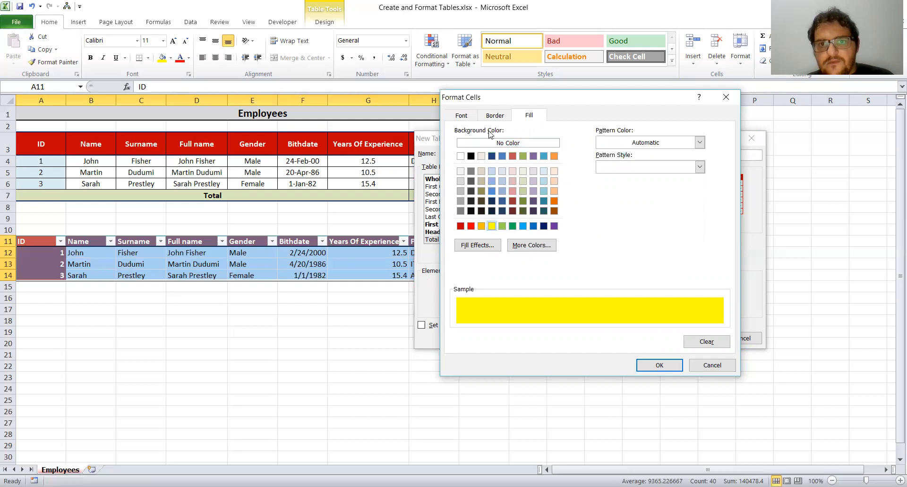
{"action": "left_click", "coordinate": [461, 116]}
{"action": "left_click", "coordinate": [606, 167]}
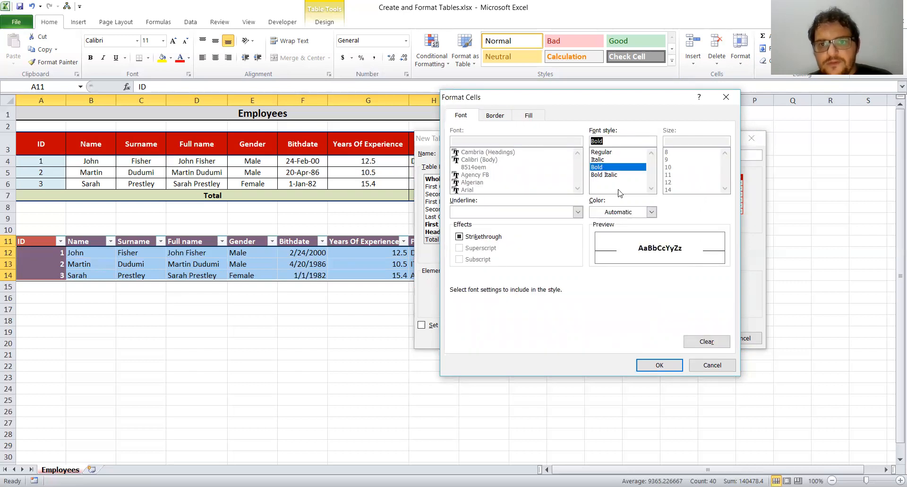
{"action": "left_click", "coordinate": [660, 365]}
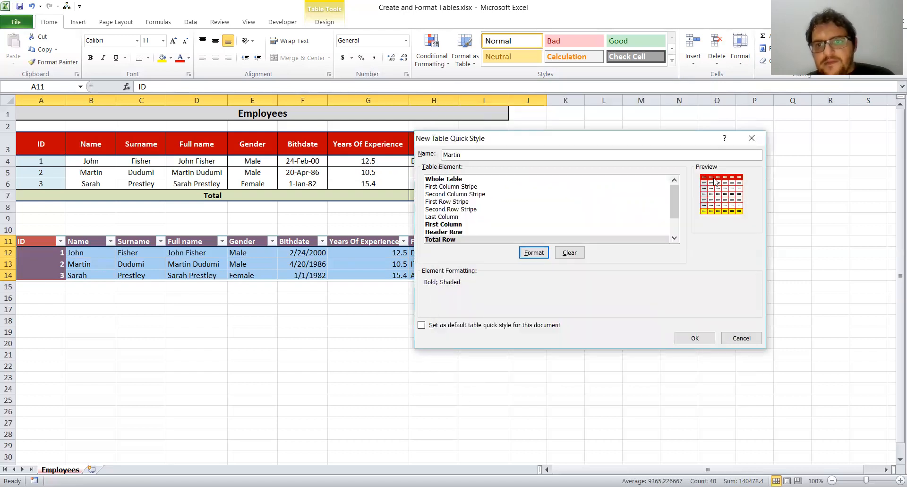
{"action": "left_click", "coordinate": [696, 338]}
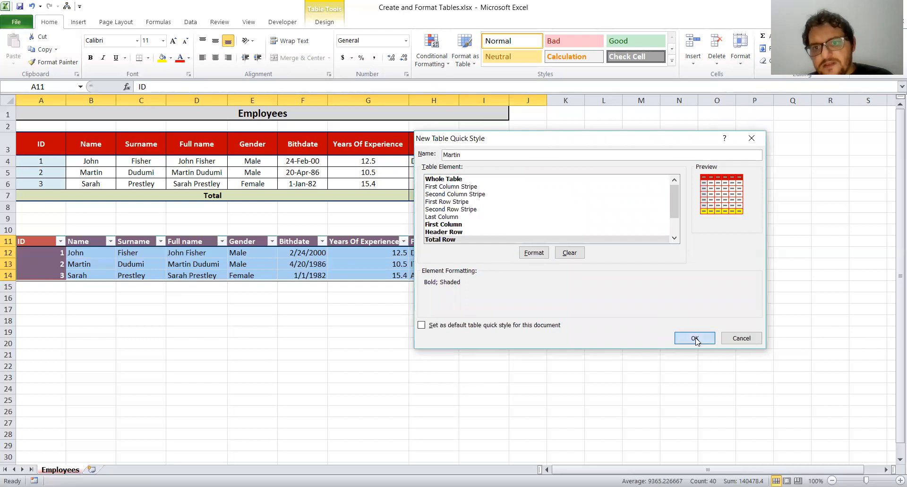
{"action": "left_click", "coordinate": [439, 310]}
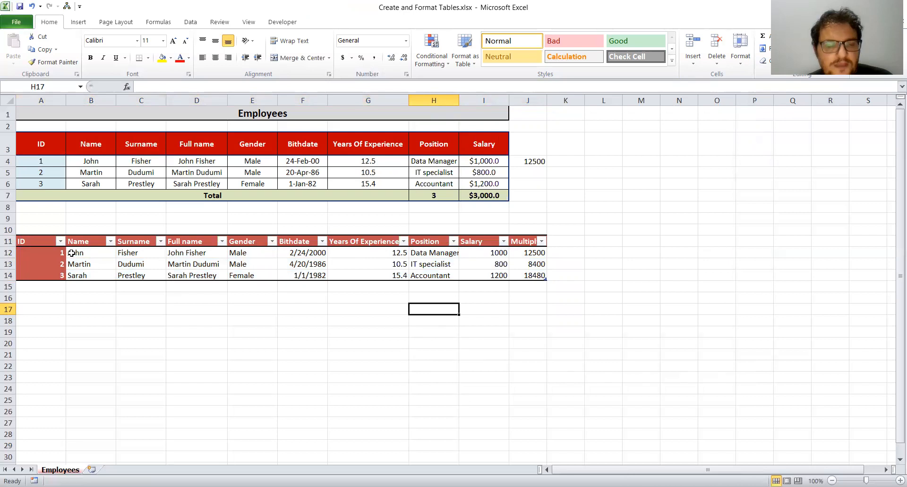
- Apply the custom table style to the employee table in A11:J14 and deselect it
{"action": "left_click_drag", "start_coordinate": [47, 240], "coordinate": [528, 275]}
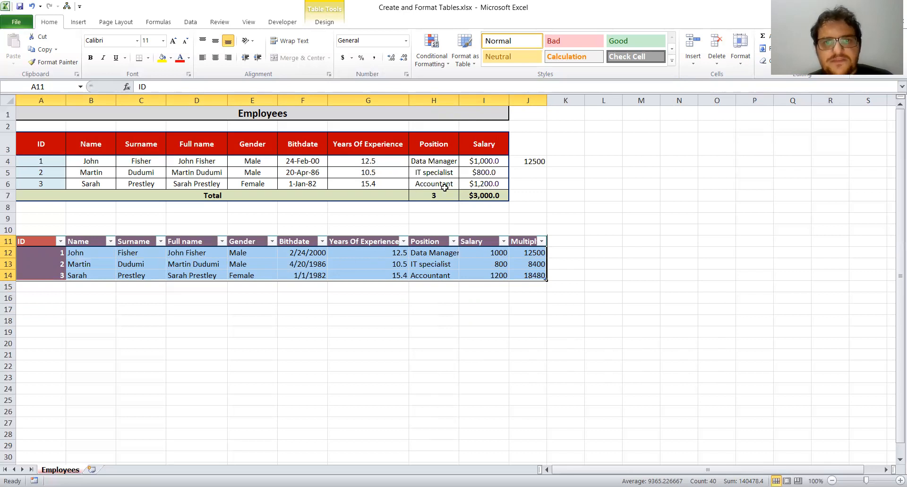
{"action": "left_click", "coordinate": [468, 64]}
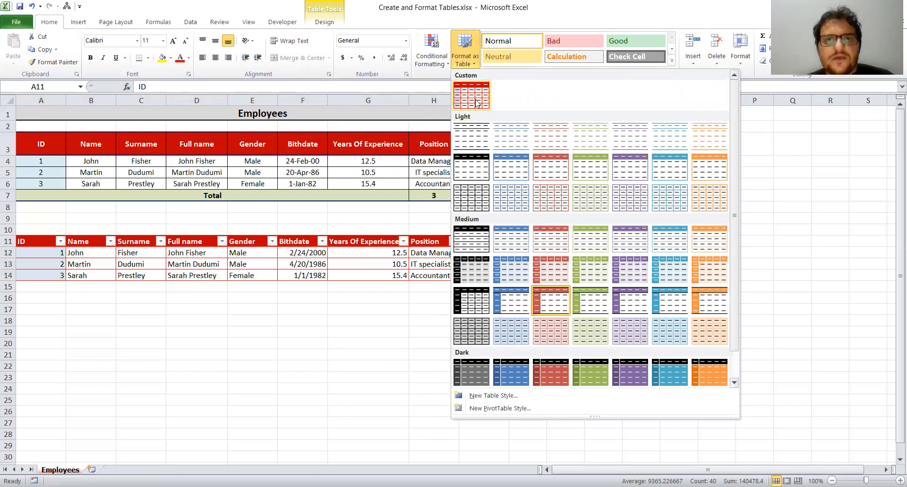
{"action": "left_click", "coordinate": [475, 97]}
{"action": "left_click", "coordinate": [477, 296]}
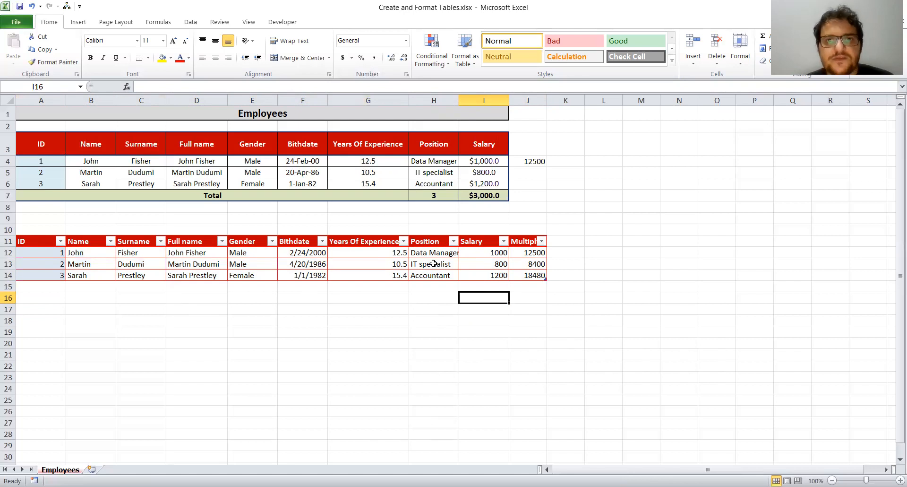
{"action": "left_click", "coordinate": [470, 61]}
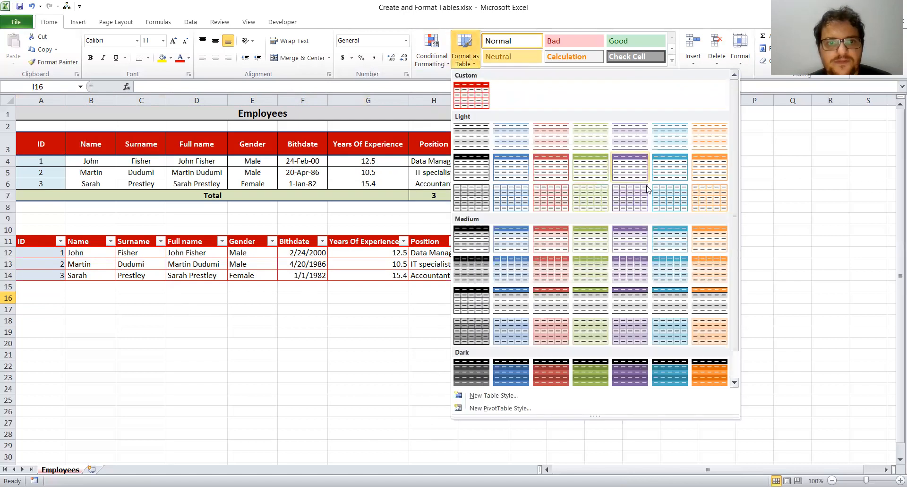
{"action": "left_click", "coordinate": [355, 280]}
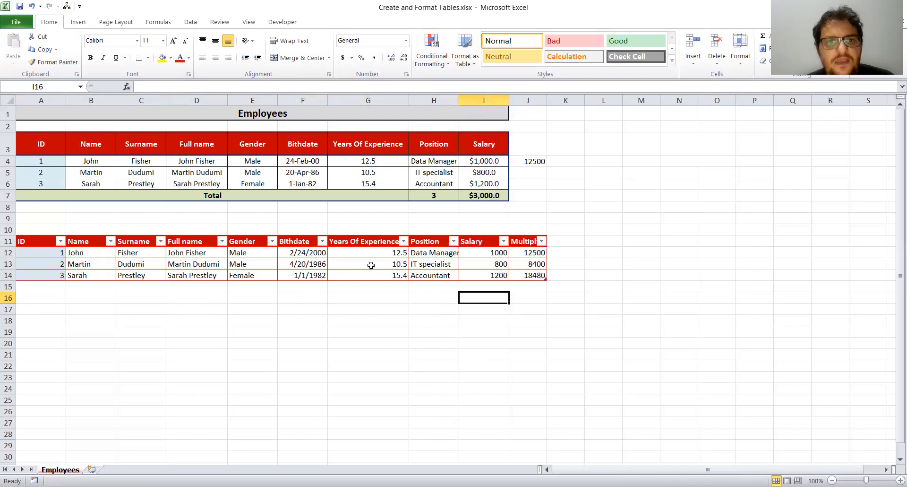
- Add a total row to the lower employee table, with Sum as the Multiply column's total function
{"action": "left_click", "coordinate": [425, 276]}
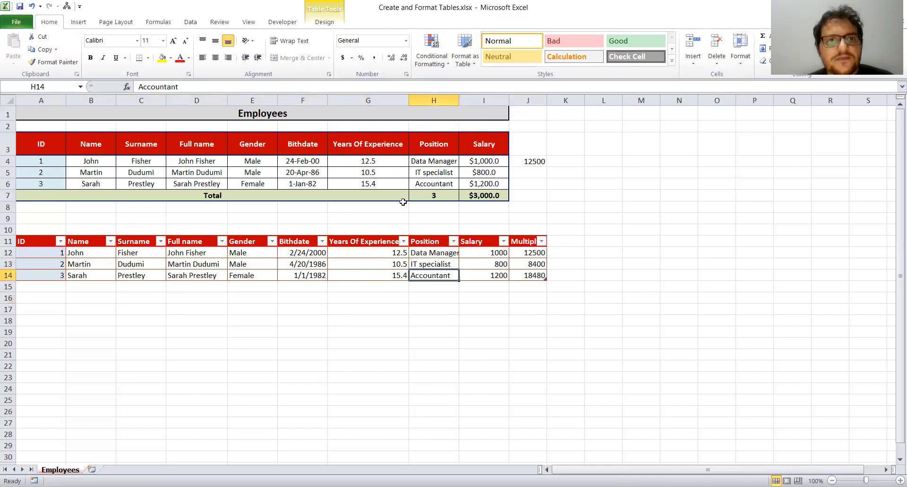
{"action": "left_click", "coordinate": [325, 22]}
{"action": "left_click", "coordinate": [266, 52]}
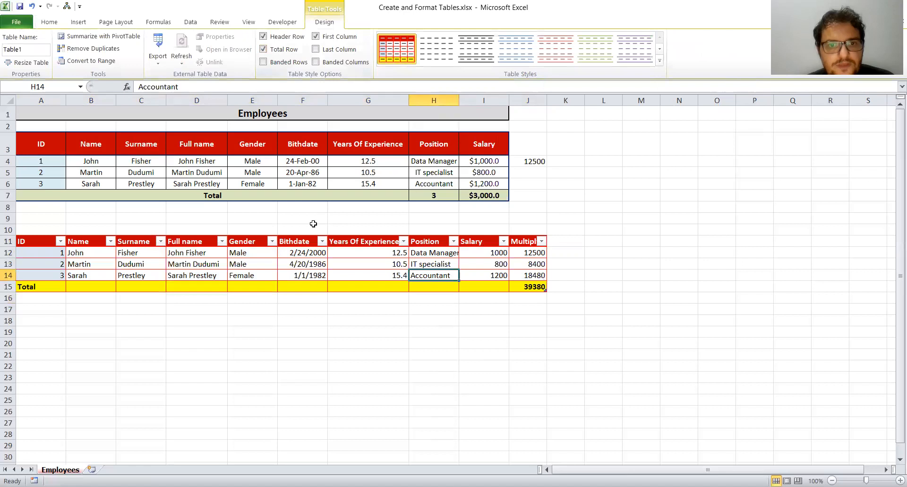
{"action": "left_click", "coordinate": [533, 287]}
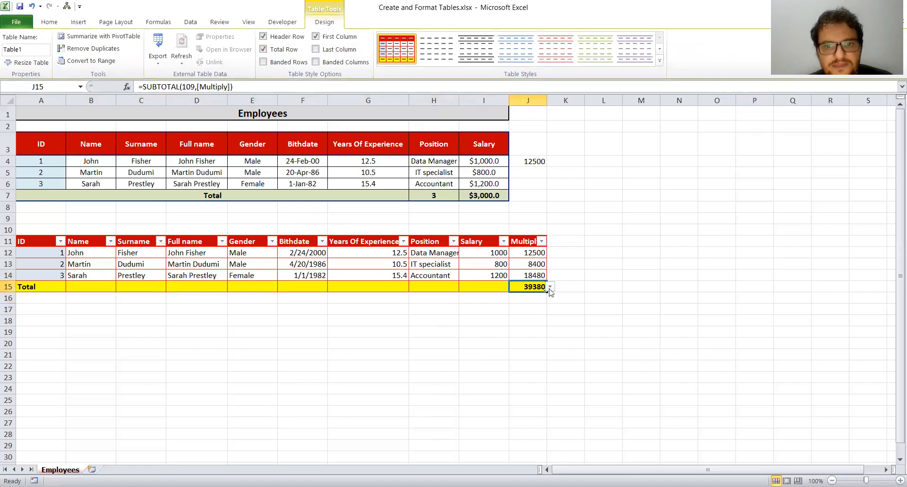
{"action": "left_click", "coordinate": [550, 289]}
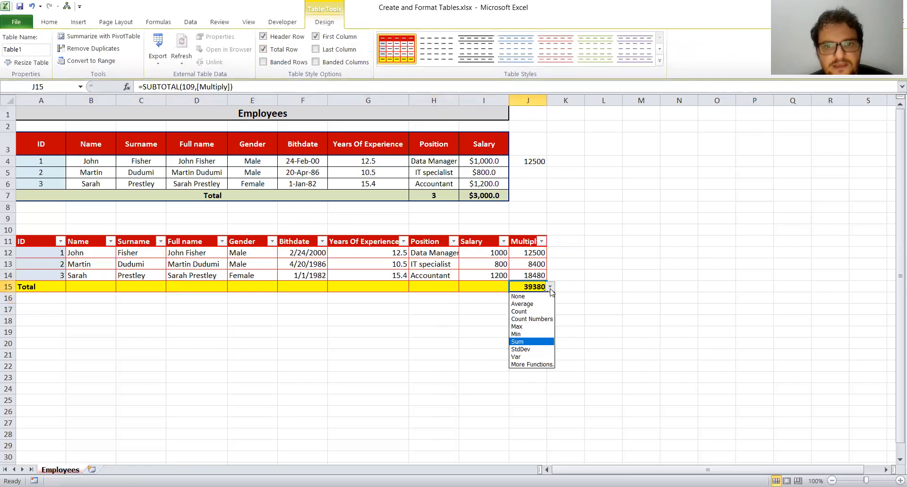
{"action": "left_click", "coordinate": [520, 342]}
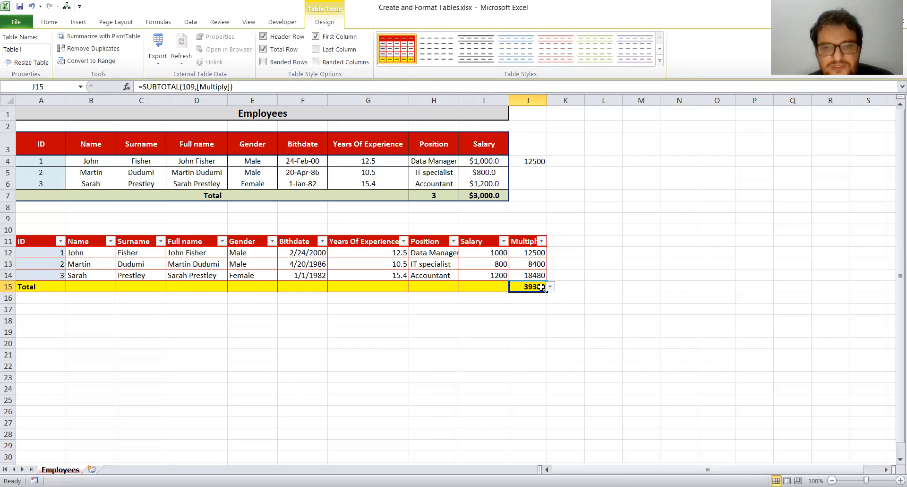
- In the total row, set the Salary column to Average and the Position column to Count
{"action": "left_click", "coordinate": [493, 286]}
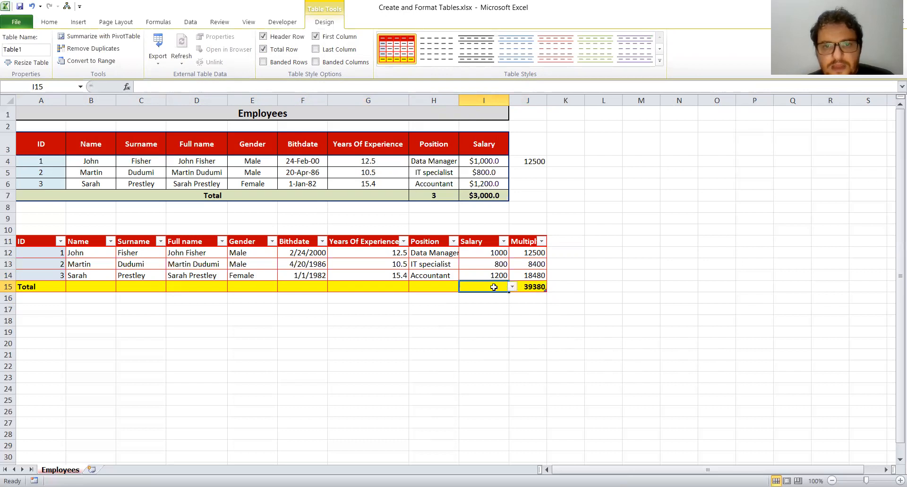
{"action": "left_click", "coordinate": [512, 287]}
{"action": "left_click", "coordinate": [490, 304]}
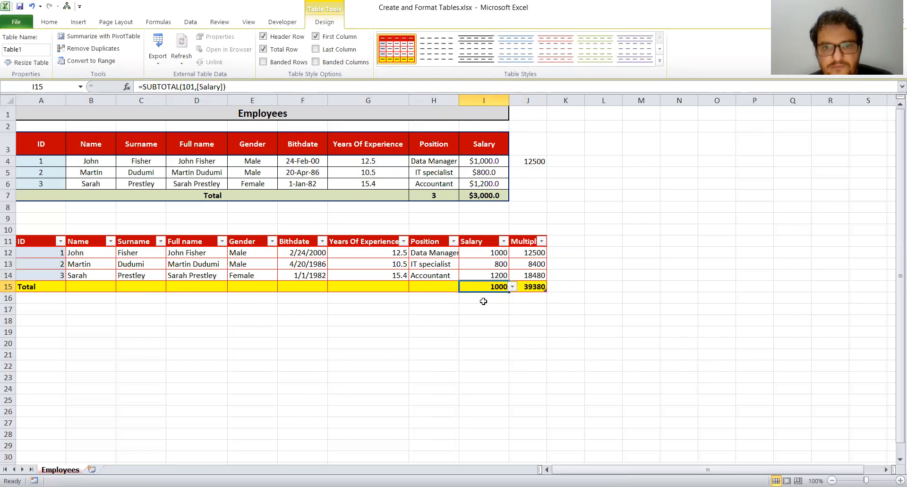
{"action": "left_click", "coordinate": [449, 286]}
{"action": "left_click", "coordinate": [463, 287]}
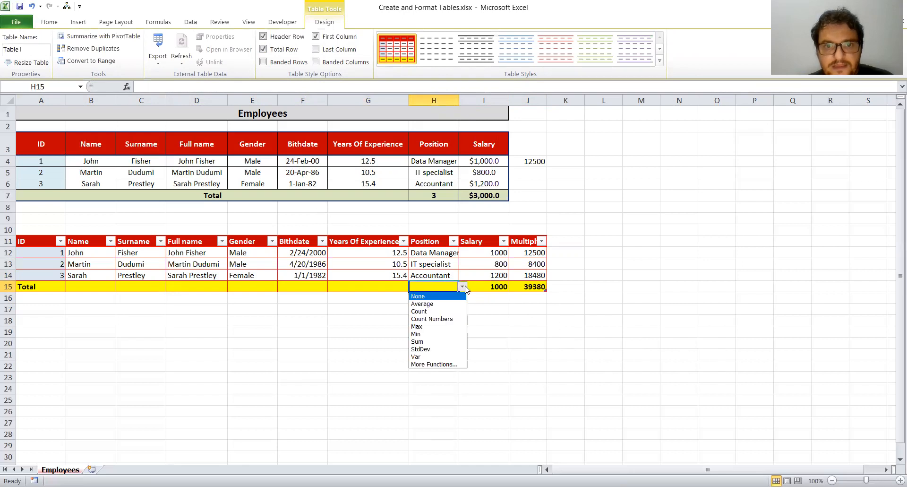
{"action": "left_click", "coordinate": [429, 311]}
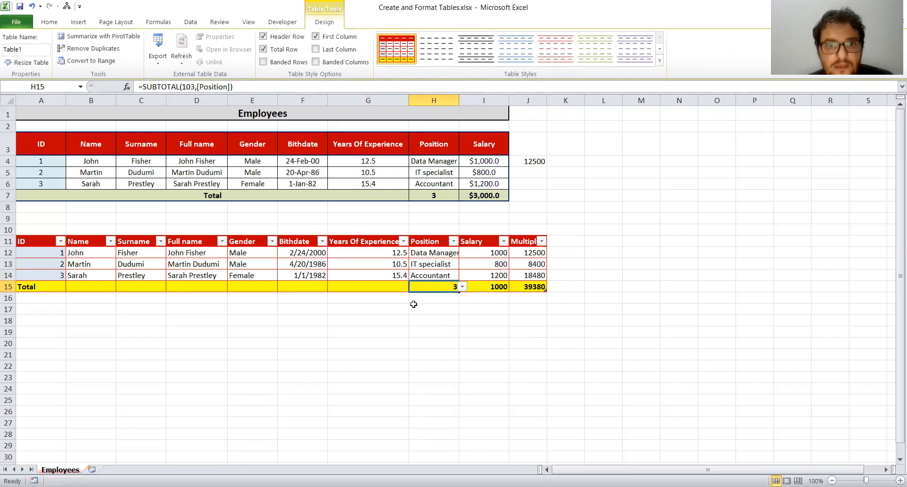
- Set the Years Of Experience column's total to Max and deselect the table
{"action": "left_click", "coordinate": [392, 286]}
{"action": "left_click", "coordinate": [412, 287]}
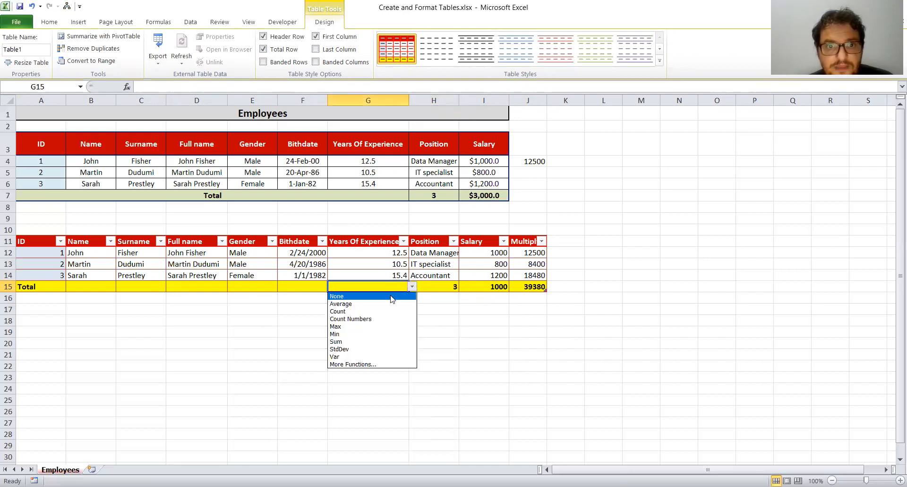
{"action": "left_click", "coordinate": [341, 326]}
{"action": "left_click", "coordinate": [459, 320]}
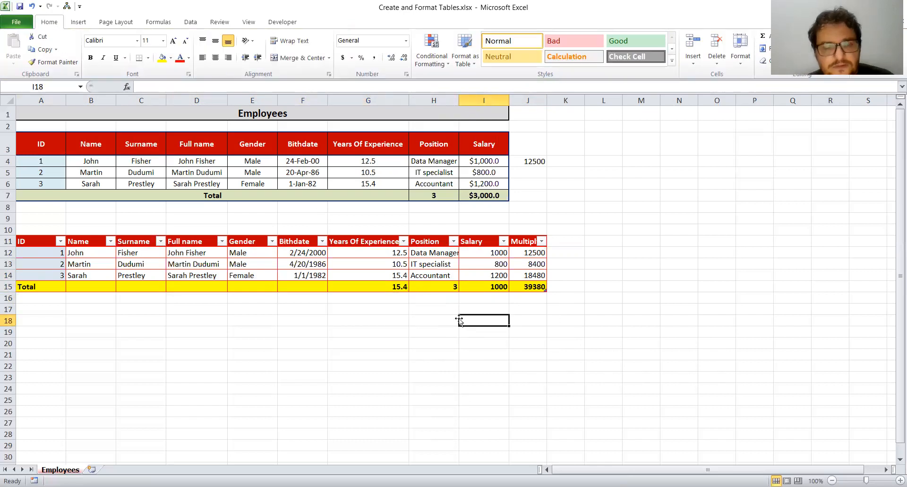
- Select the whole lower employee table, A11:J15, including its header and total rows
{"action": "left_click_drag", "start_coordinate": [42, 241], "coordinate": [513, 287]}
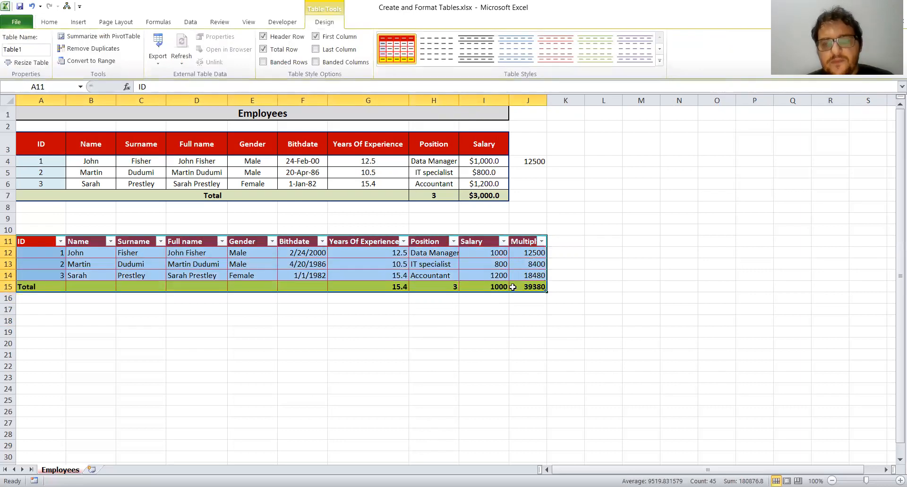